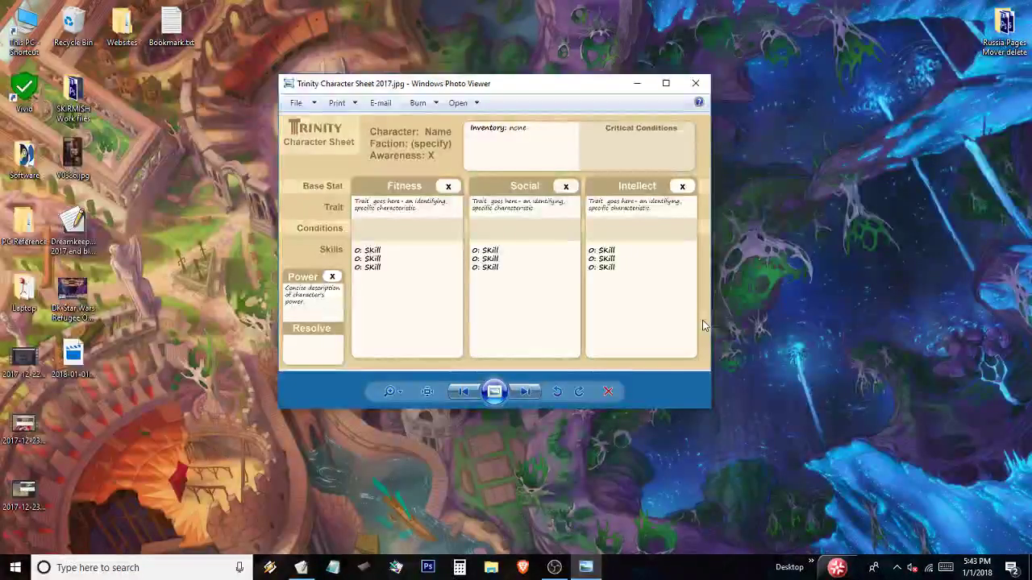
# Step: Switch to Discord, close the alpha channel's permission settings and reposition the window over the desktop
pyautogui.click(899, 568)
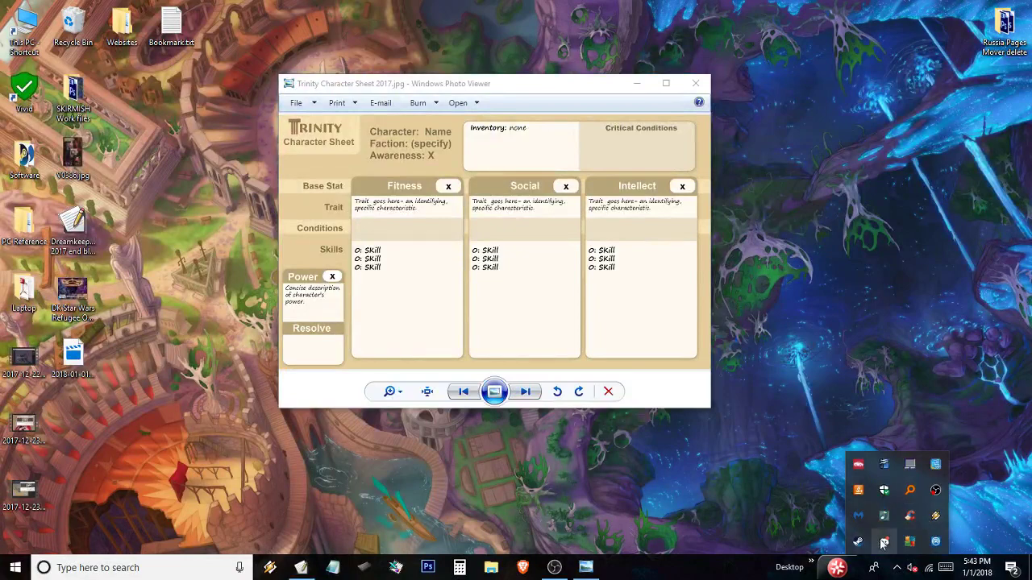
pyautogui.click(883, 542)
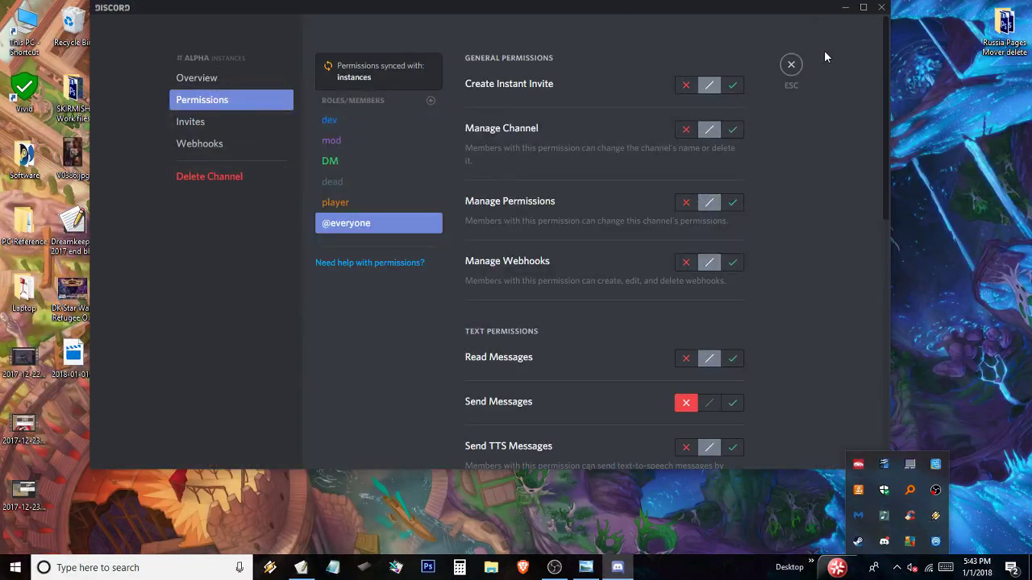
pyautogui.click(791, 64)
pyautogui.moveTo(758, 12); pyautogui.dragTo(774, 43)
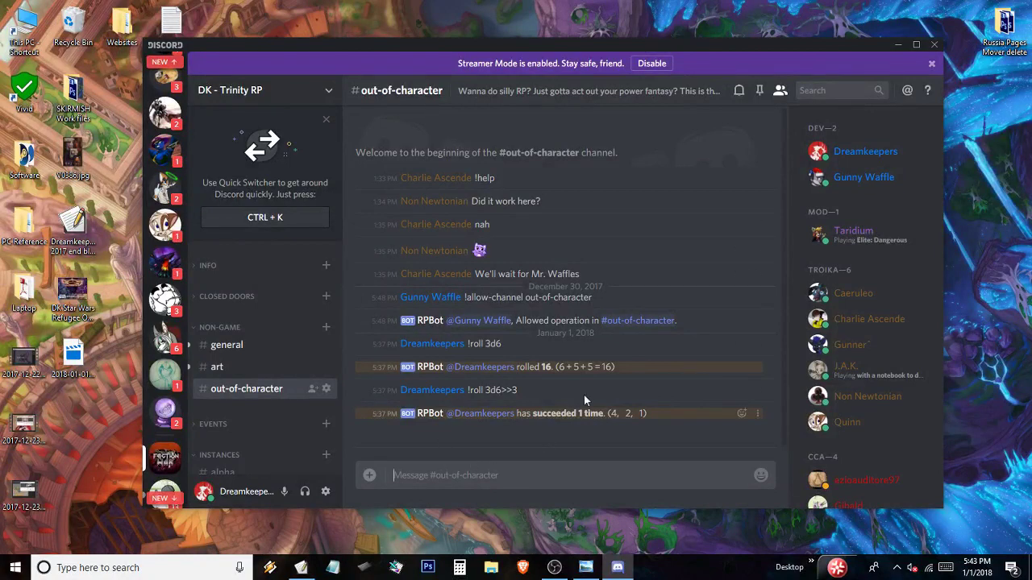
# Step: Check the Rolling Dice entry in the Microsoft Works notes document, minimize it and return to Discord
pyautogui.click(301, 568)
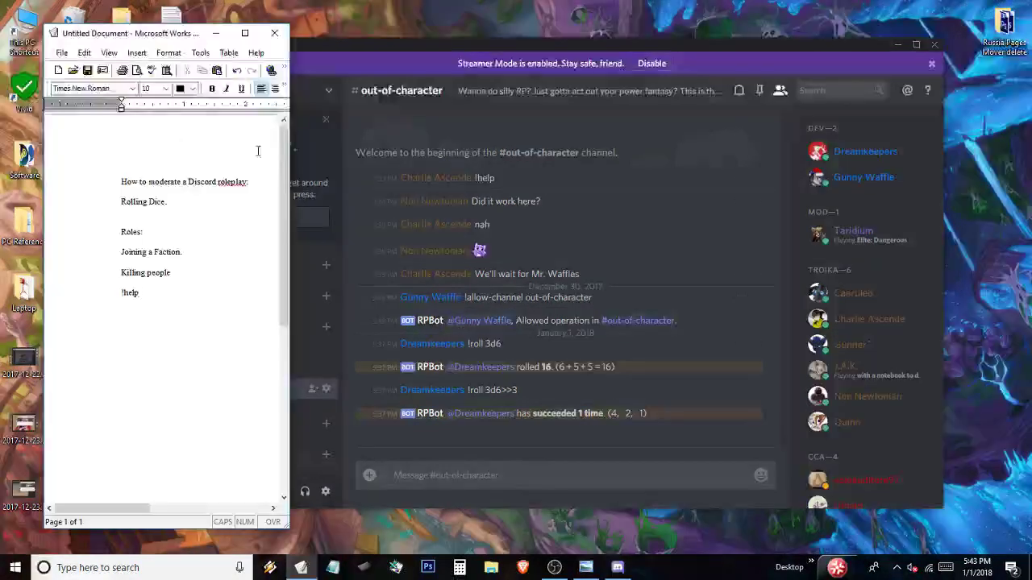
pyautogui.click(167, 202)
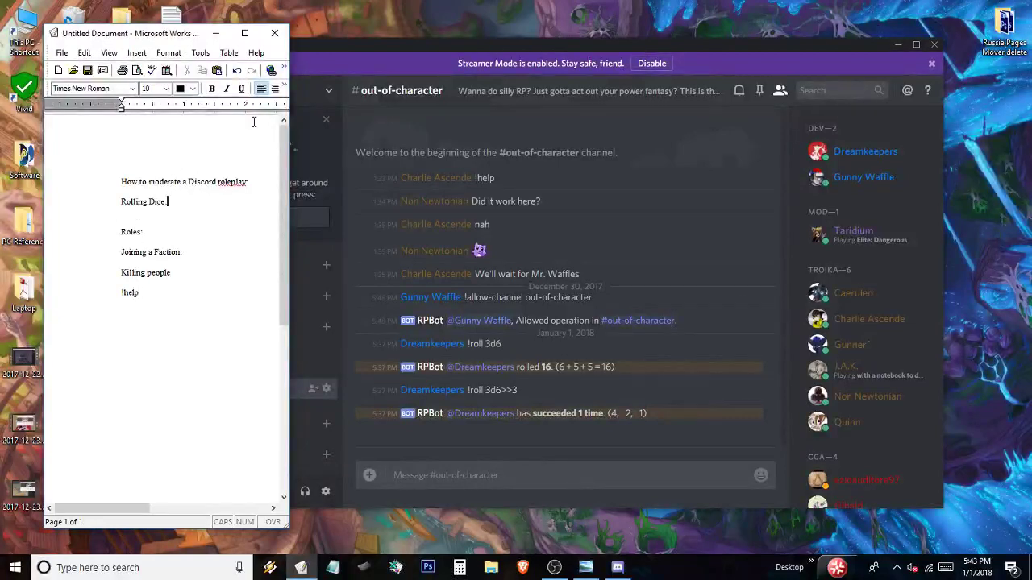
pyautogui.click(216, 33)
pyautogui.moveTo(752, 36); pyautogui.dragTo(736, 38)
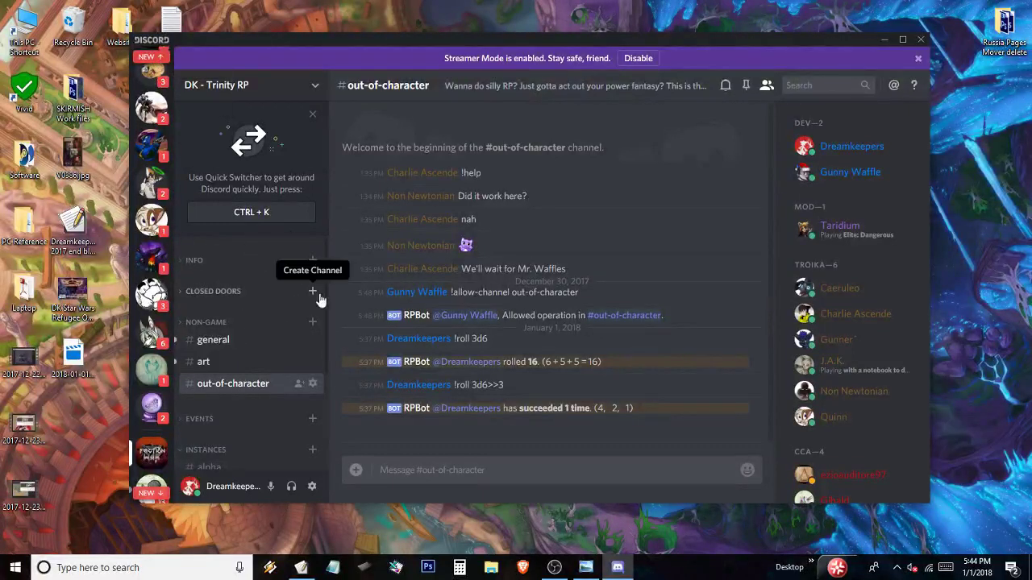
# Step: Expand the INFO category and read the how-to-play channel from its beginning
pyautogui.scroll(-1, 324, 274)
pyautogui.scroll(1, 328, 304)
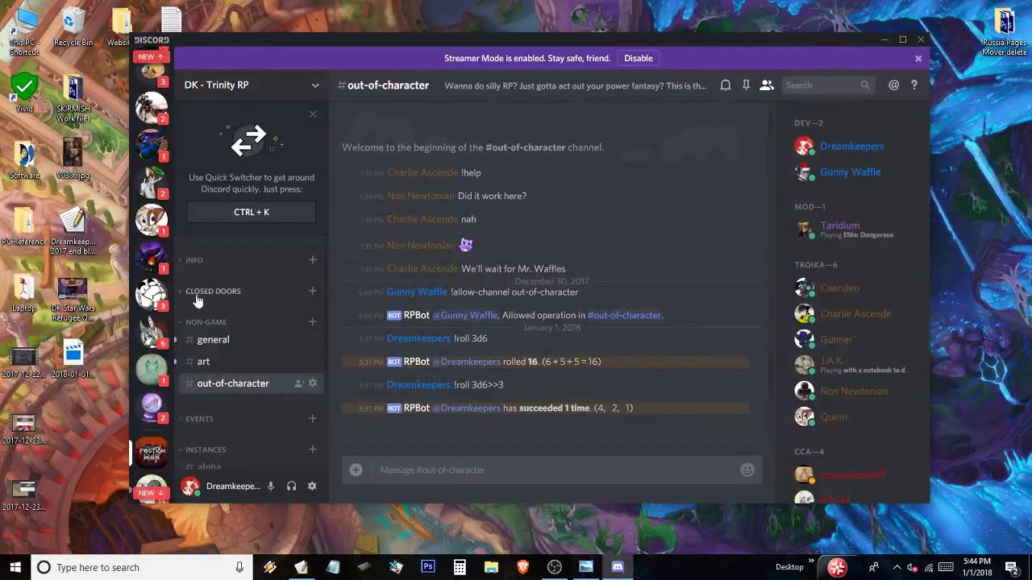
pyautogui.click(179, 260)
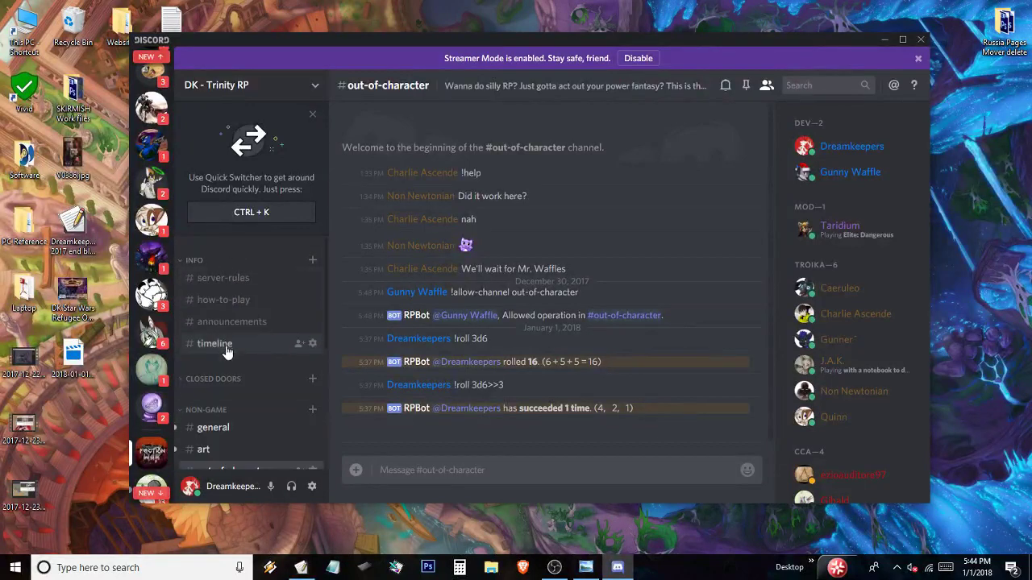
pyautogui.click(225, 305)
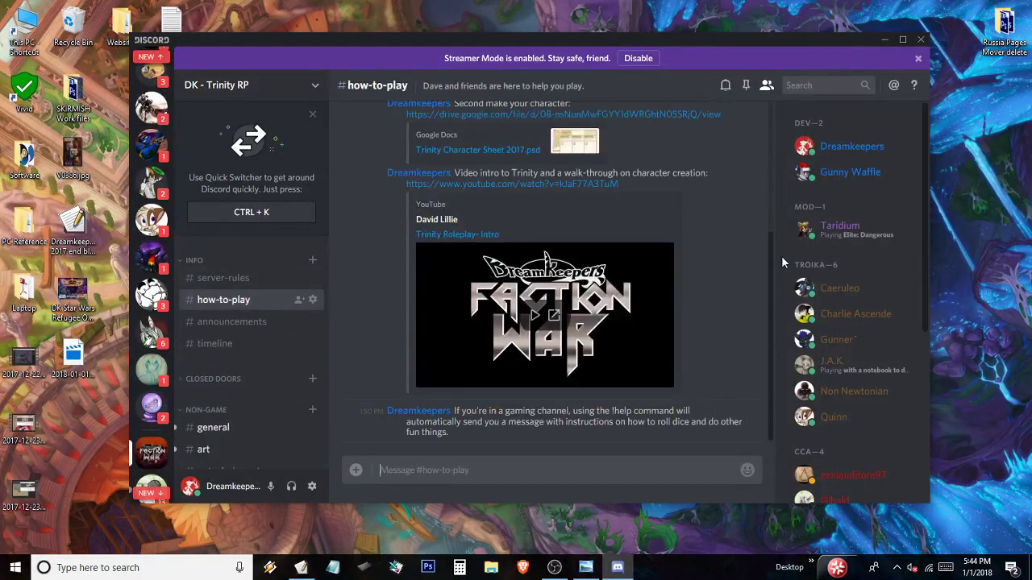
pyautogui.moveTo(768, 253); pyautogui.dragTo(775, 120)
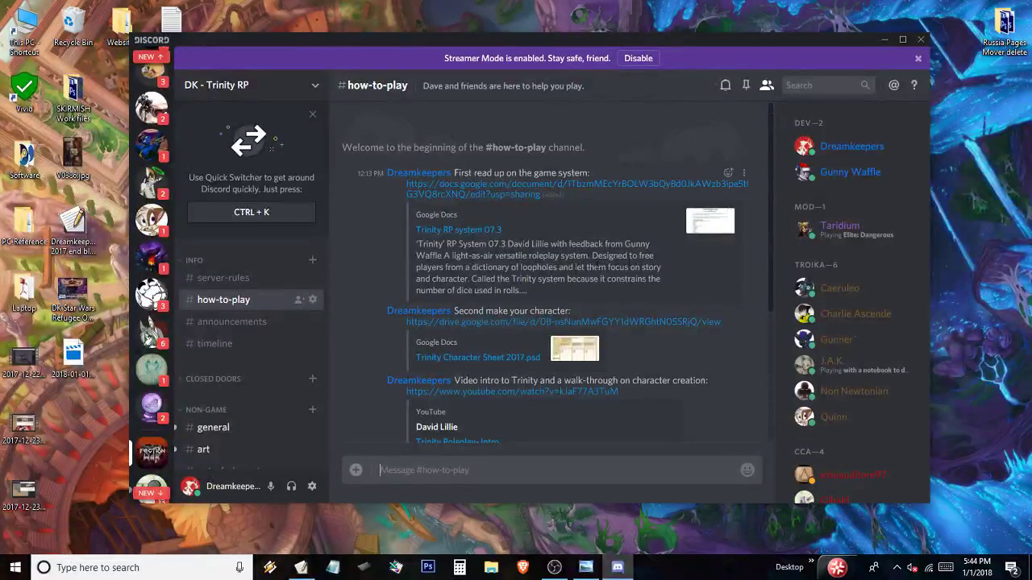
pyautogui.moveTo(769, 137); pyautogui.dragTo(769, 152)
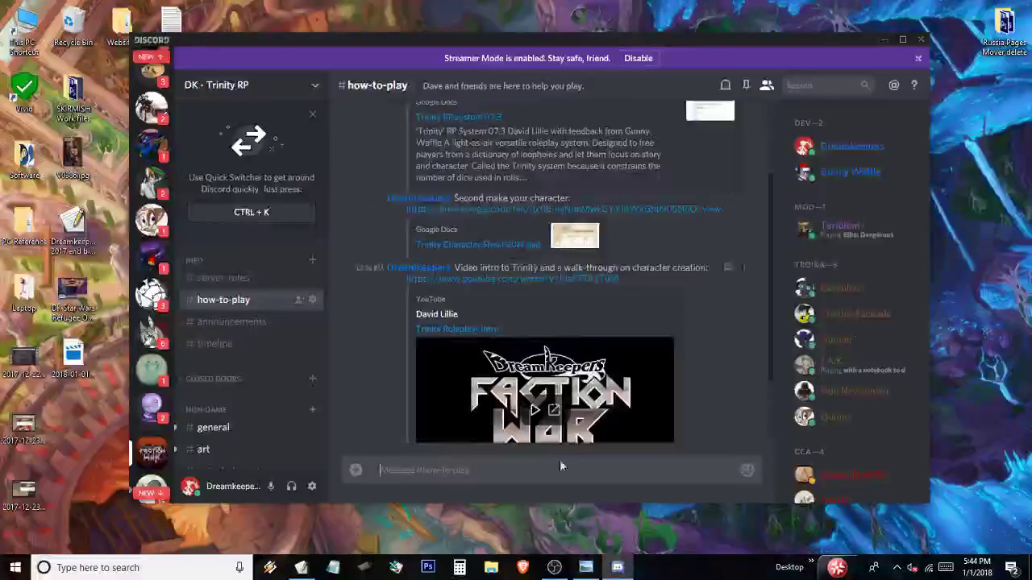
# Step: View the Trinity Character Sheet 2017.jpg image, minimize it, and review the how-to-play posts through to the last one
pyautogui.click(585, 568)
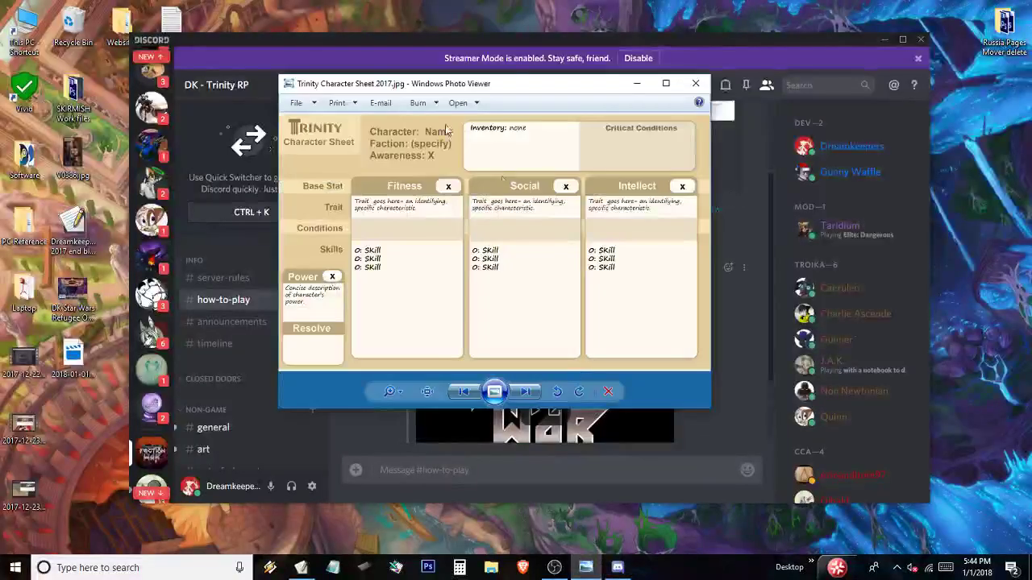
pyautogui.click(636, 83)
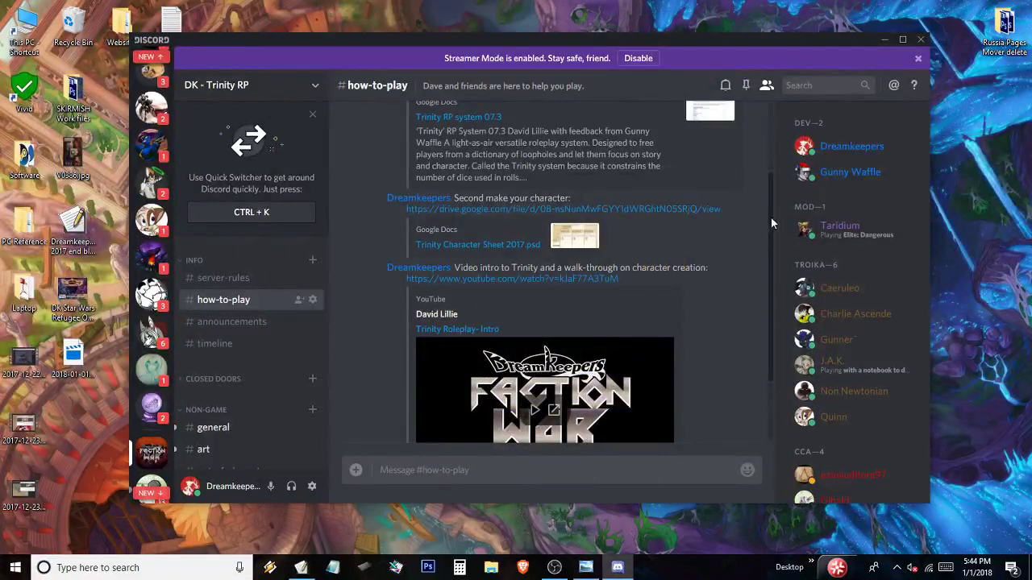
pyautogui.scroll(3, 418, 224)
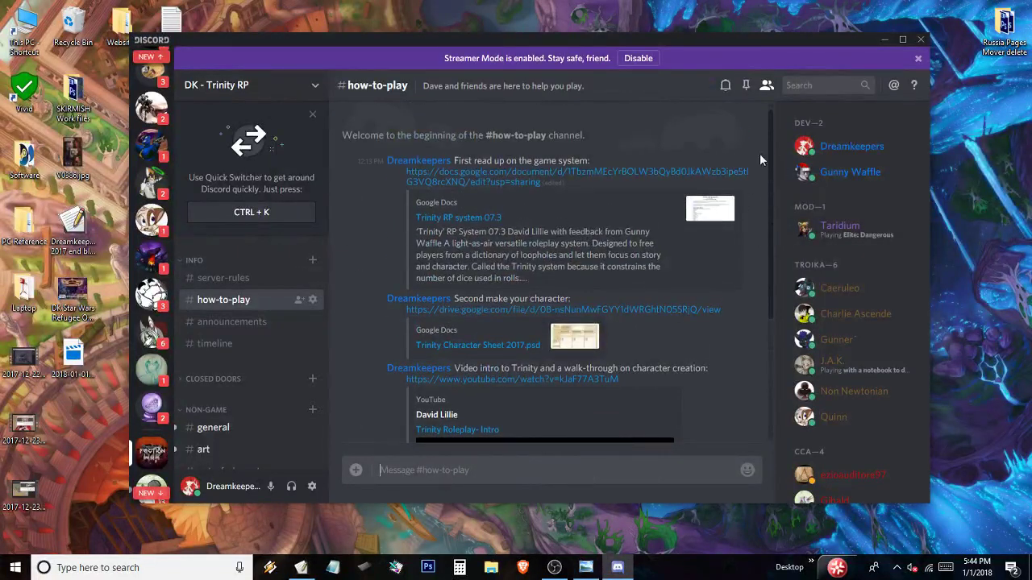
pyautogui.scroll(-2, 765, 161)
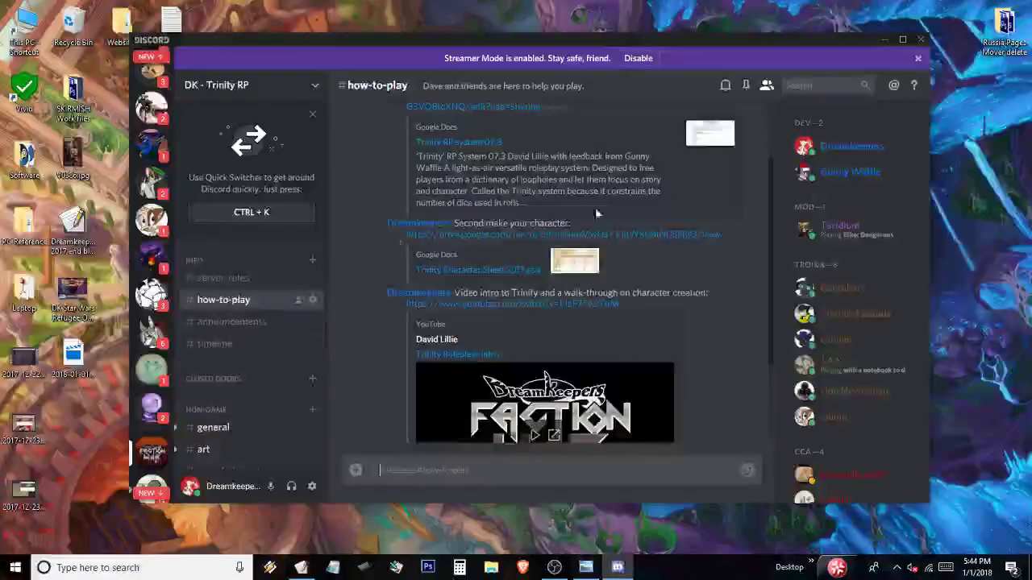
pyautogui.scroll(-3, 769, 238)
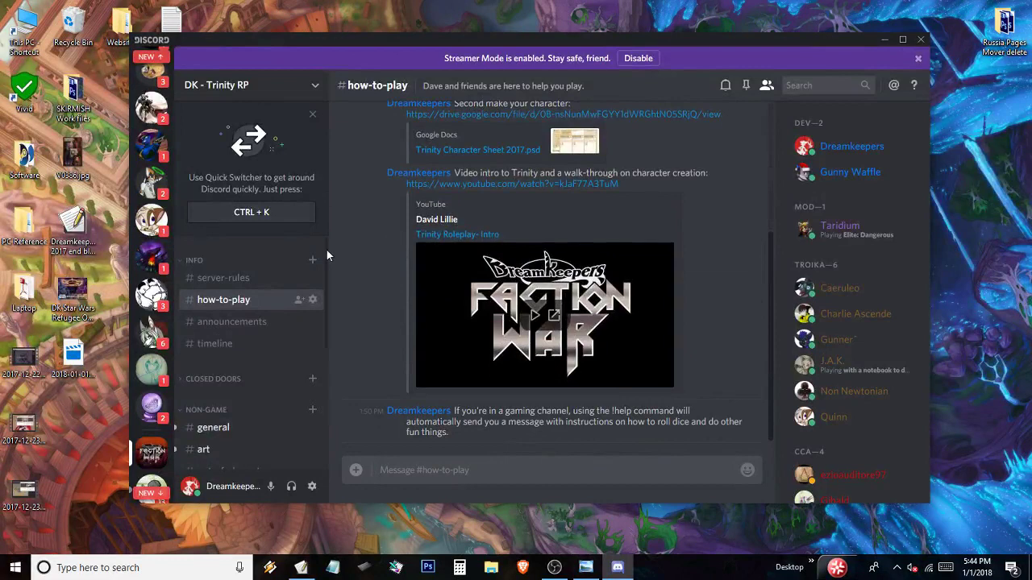
# Step: Open the out-of-character channel and send the dice command "!roll 1d6"
pyautogui.scroll(-3, 322, 287)
pyautogui.click(198, 362)
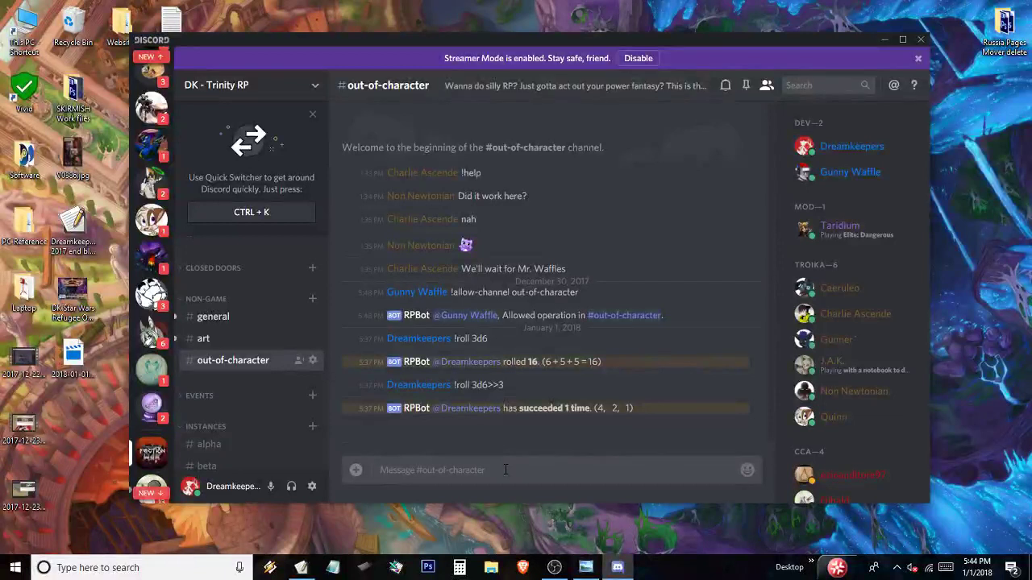
pyautogui.write('!')
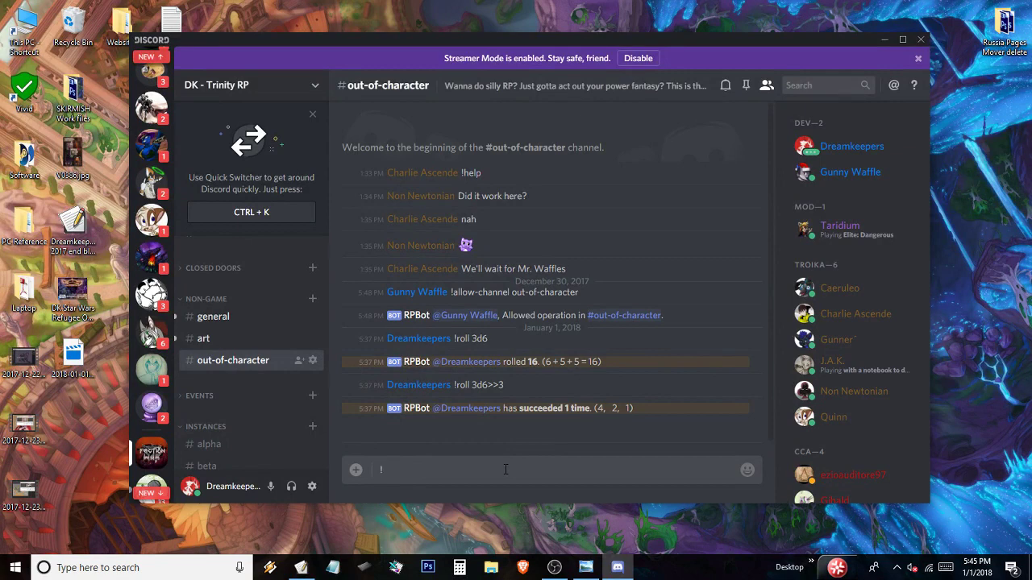
pyautogui.write('roll')
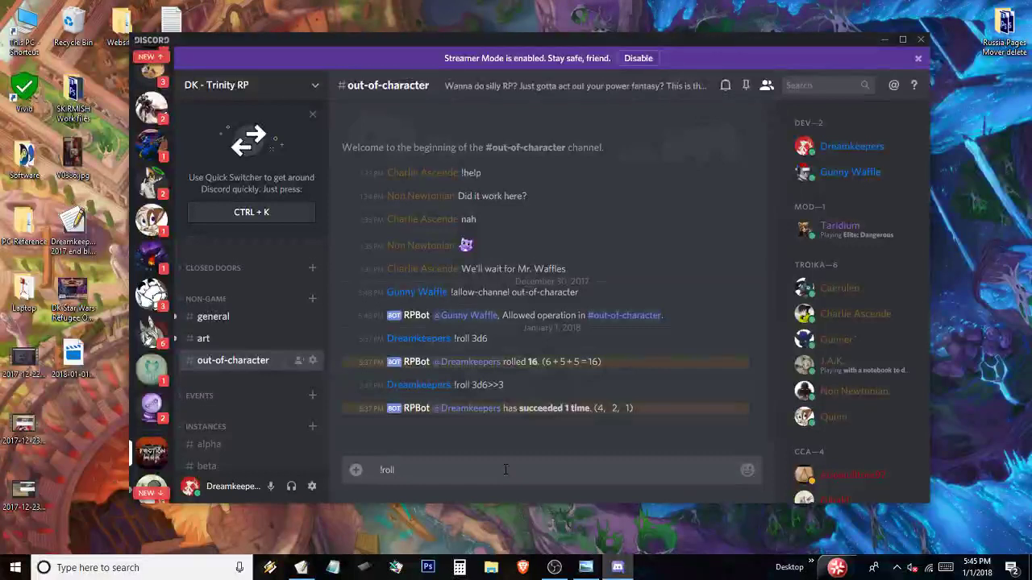
pyautogui.write('d6')
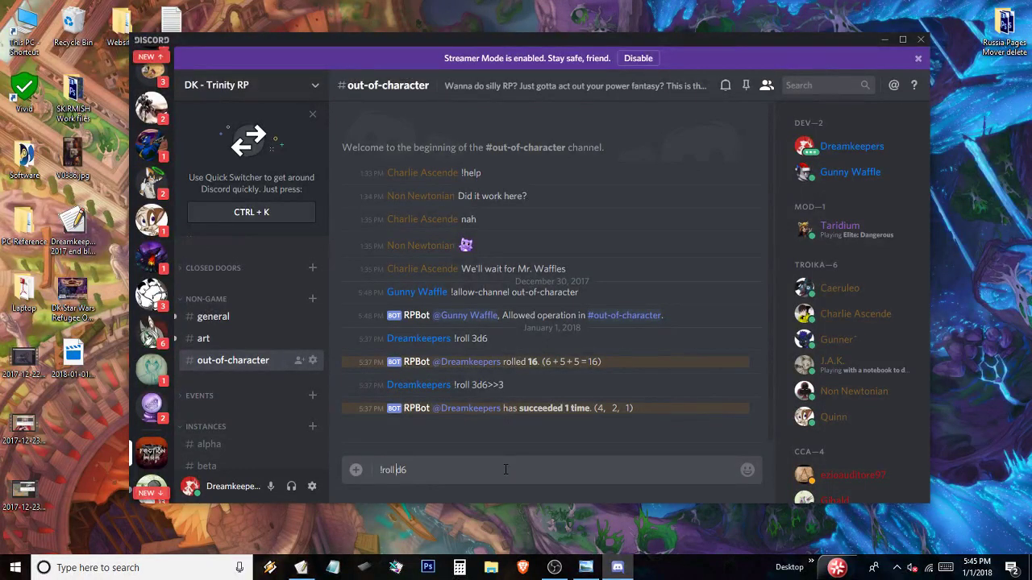
pyautogui.write('1')
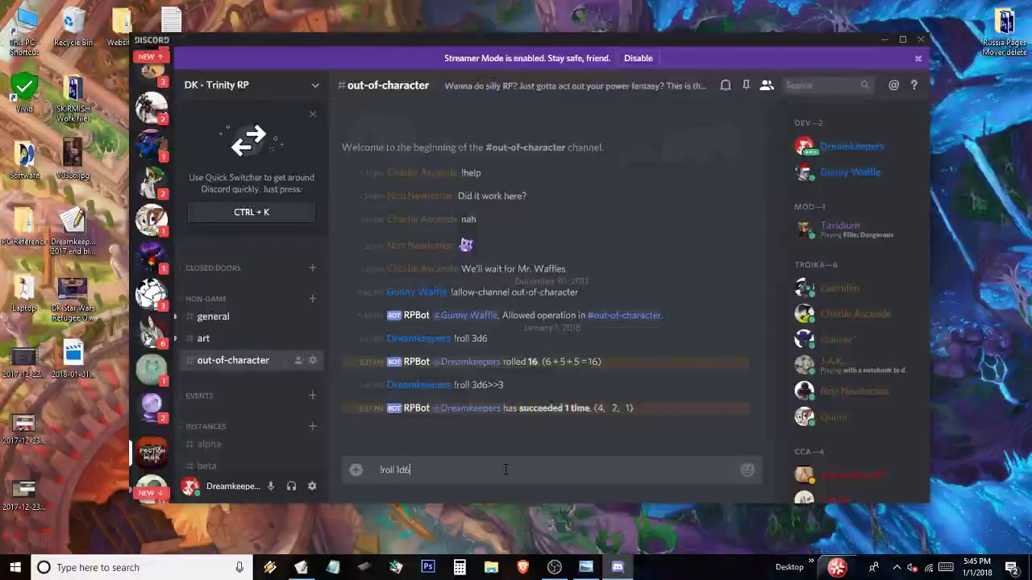
pyautogui.press('Return')
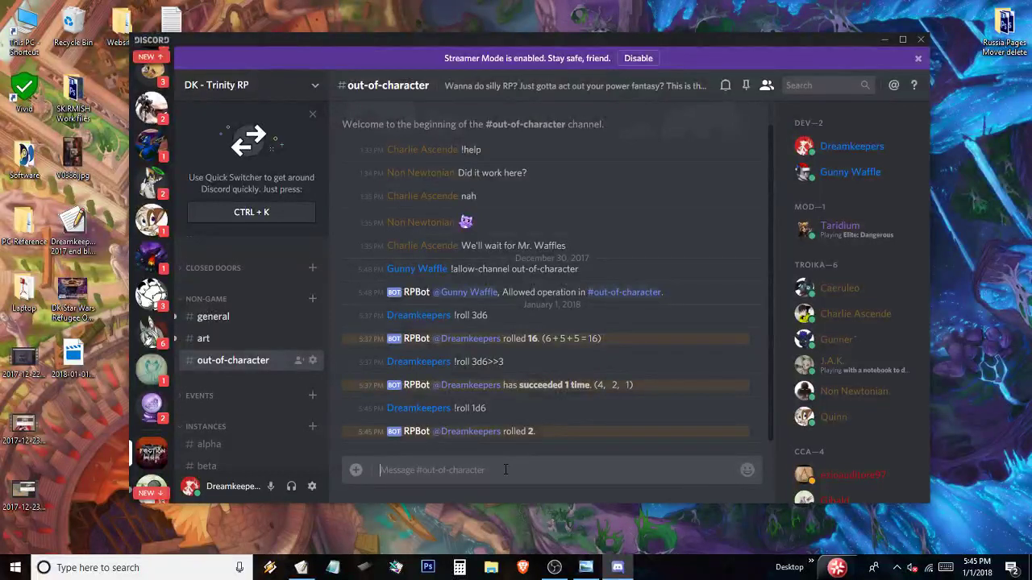
# Step: Send the command "!roll 5d6" in the out-of-character channel to roll five six-sided dice
pyautogui.write('!roll')
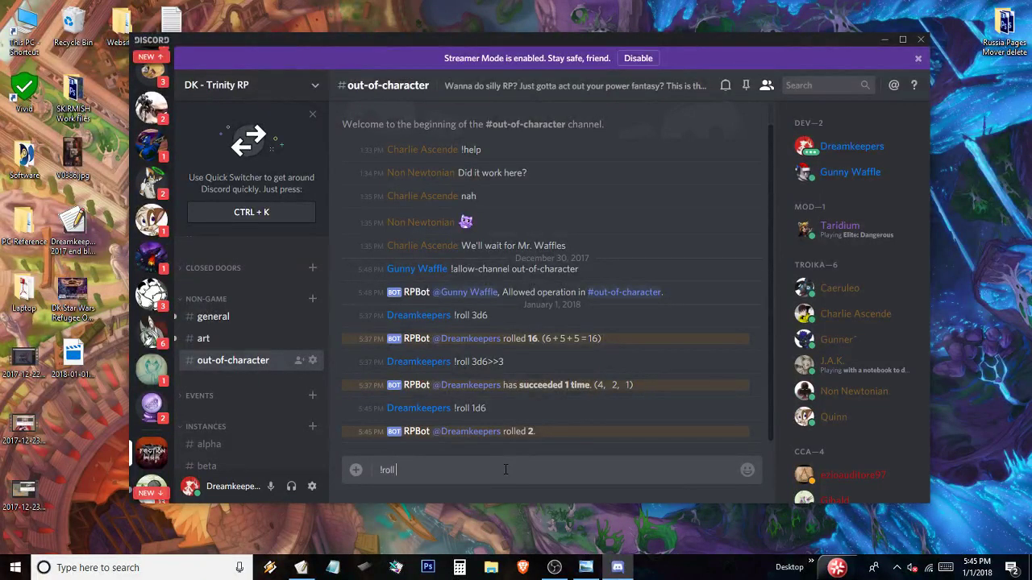
pyautogui.write(' 5d6')
pyautogui.press('Return')
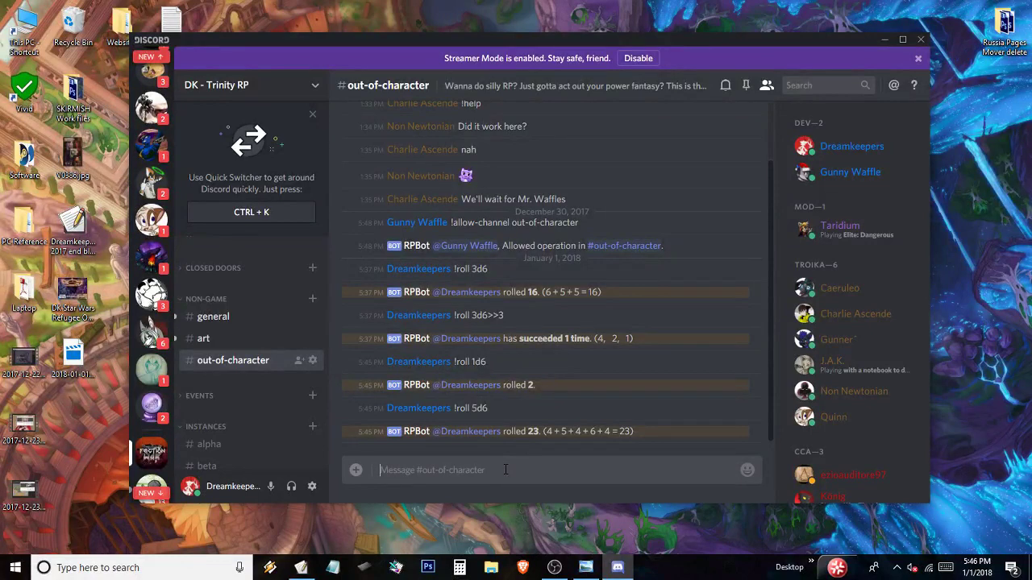
# Step: Send the command "!roll 5d6>>3" in the out-of-character channel to count successes on five dice
pyautogui.write('!roll')
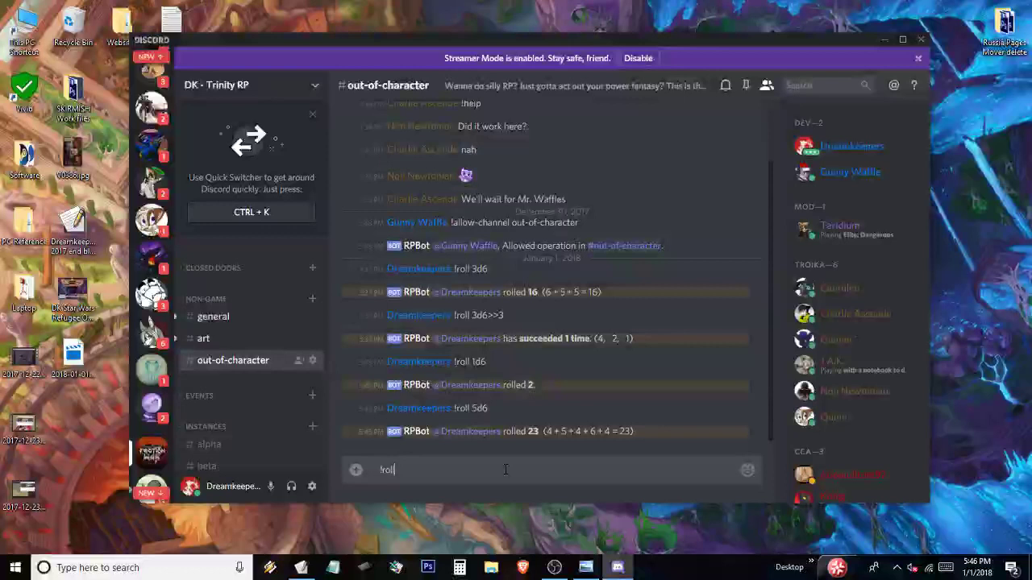
pyautogui.write(' 5d6')
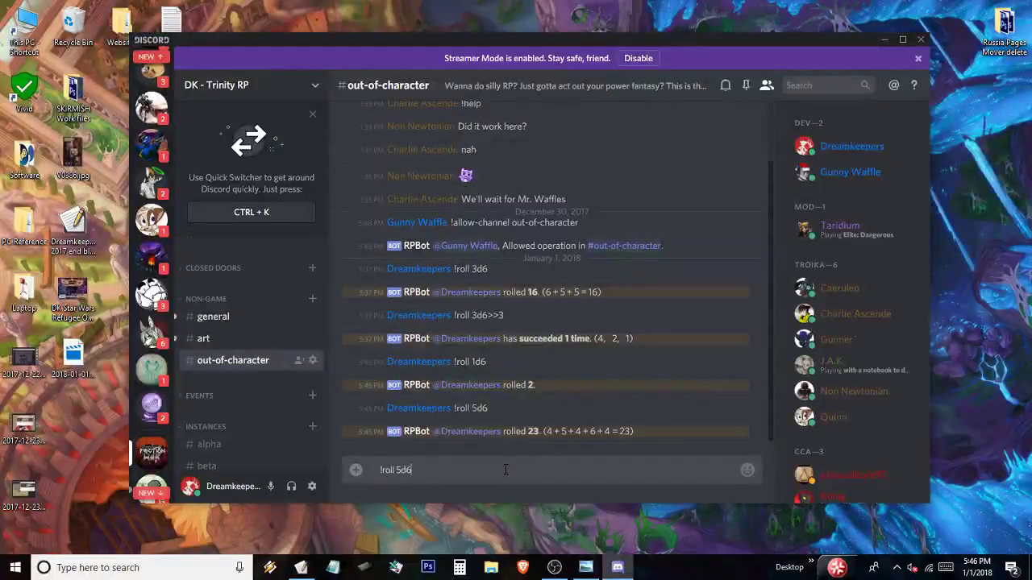
pyautogui.write('>>3')
pyautogui.press('Return')
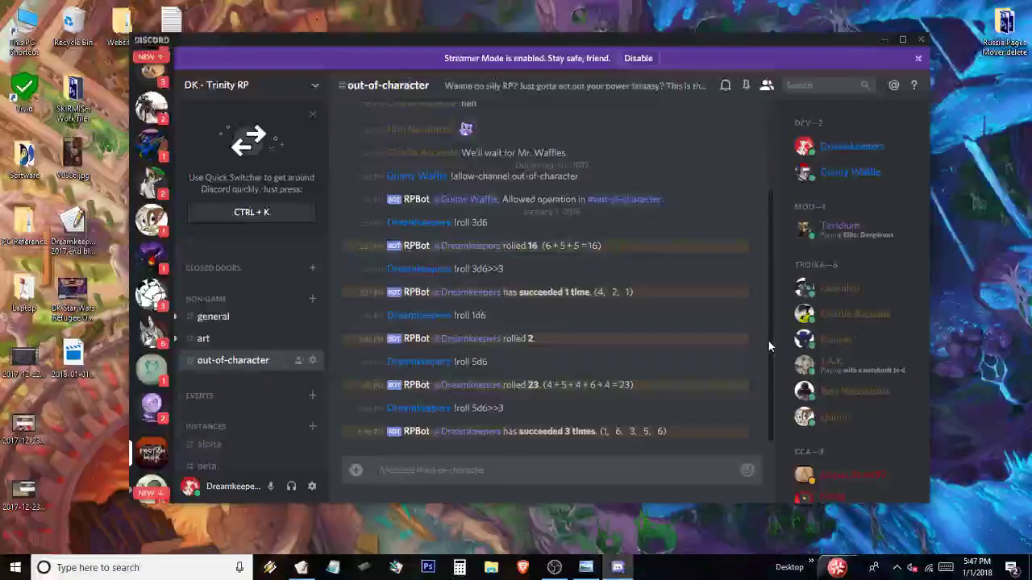
# Step: Check the Roles and Joining a Faction entries in the Microsoft Works notes document, then minimize it
pyautogui.click(301, 567)
pyautogui.click(157, 233)
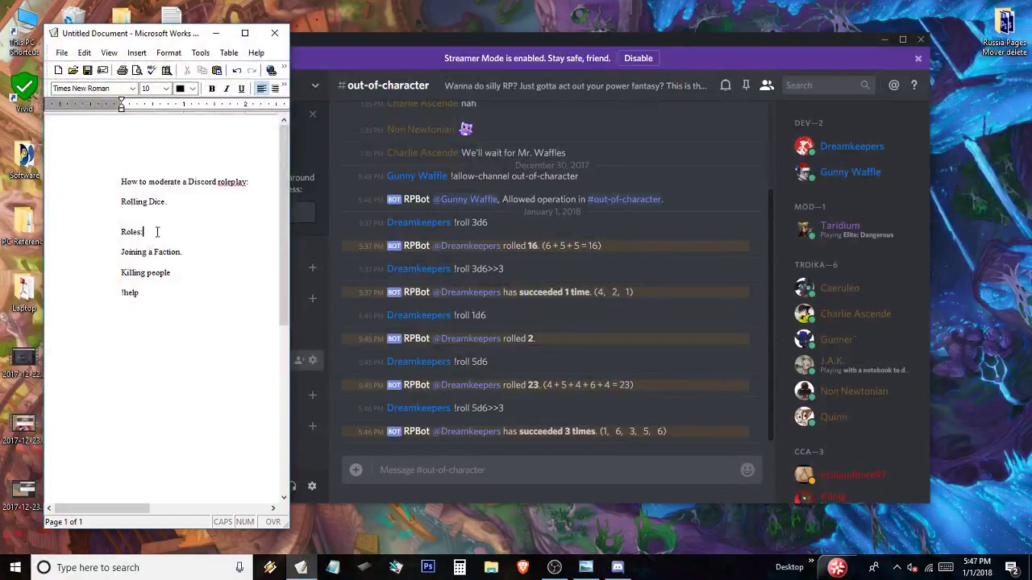
pyautogui.click(198, 255)
pyautogui.click(164, 232)
pyautogui.click(187, 252)
pyautogui.click(217, 35)
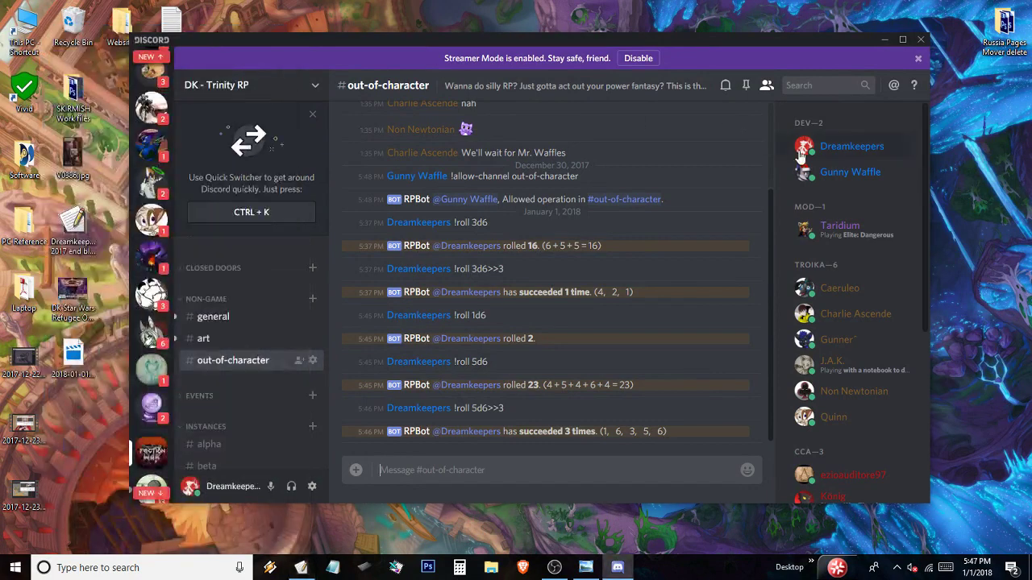
# Step: Change the roles of the member listed under MOD by removing Troika and assigning Neon Knives
pyautogui.rightClick(842, 235)
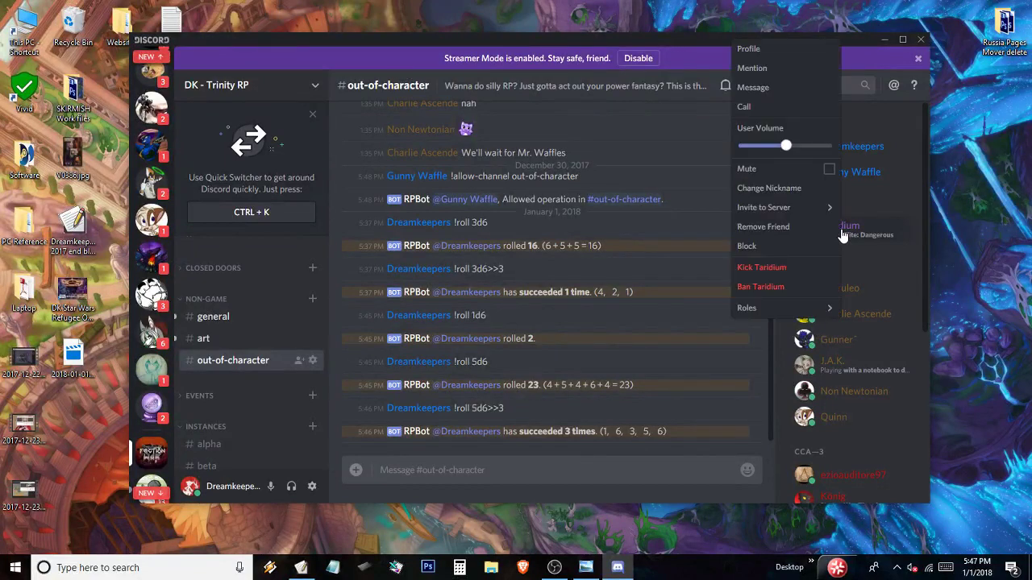
pyautogui.click(928, 239)
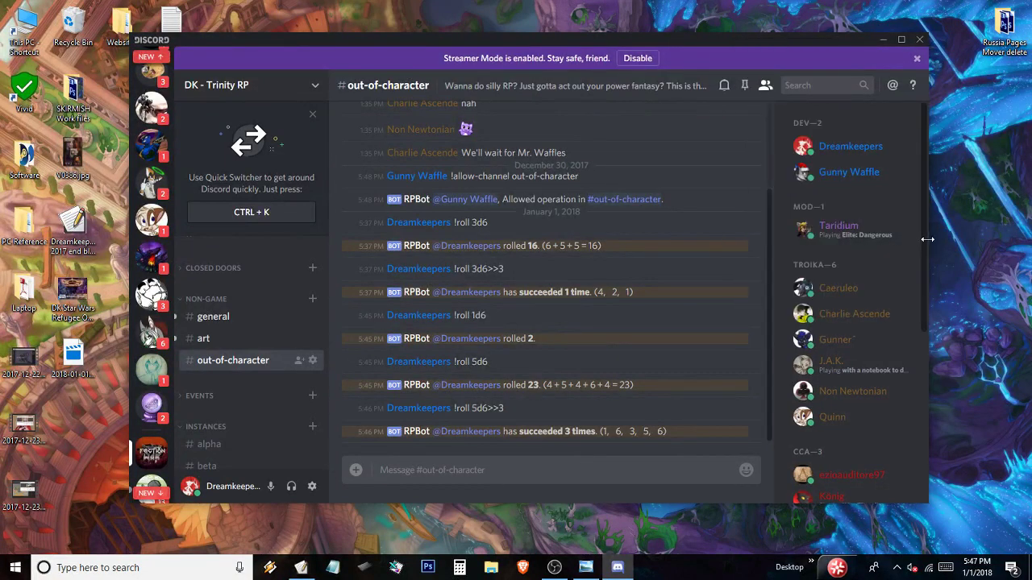
pyautogui.rightClick(839, 230)
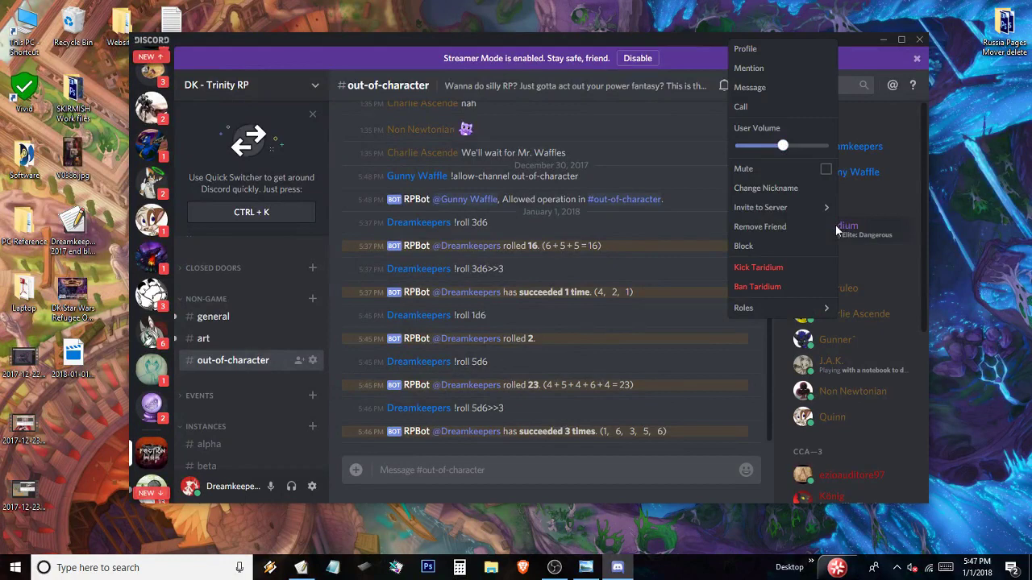
pyautogui.moveTo(748, 310)
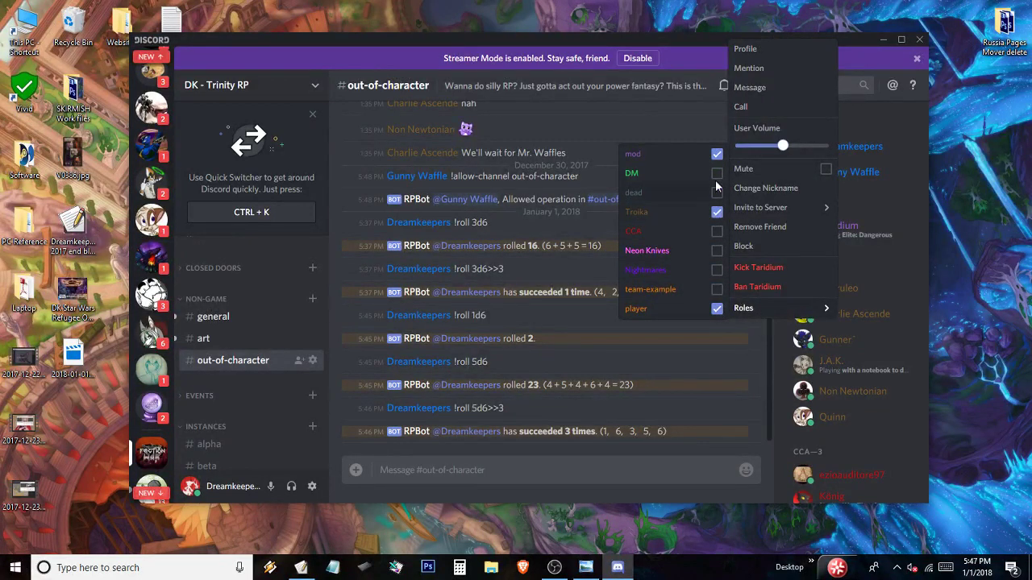
pyautogui.click(716, 154)
pyautogui.click(716, 213)
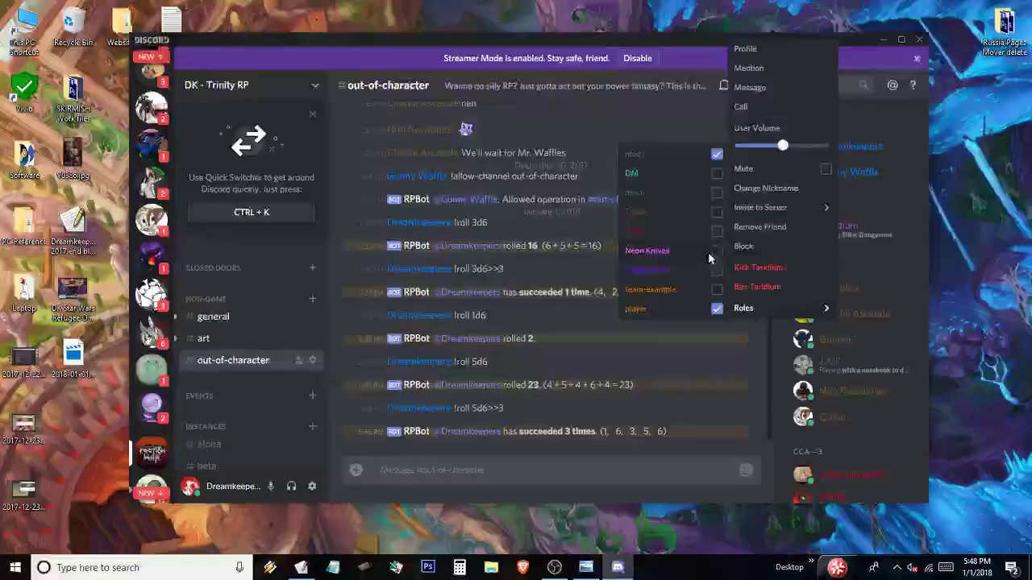
pyautogui.click(717, 251)
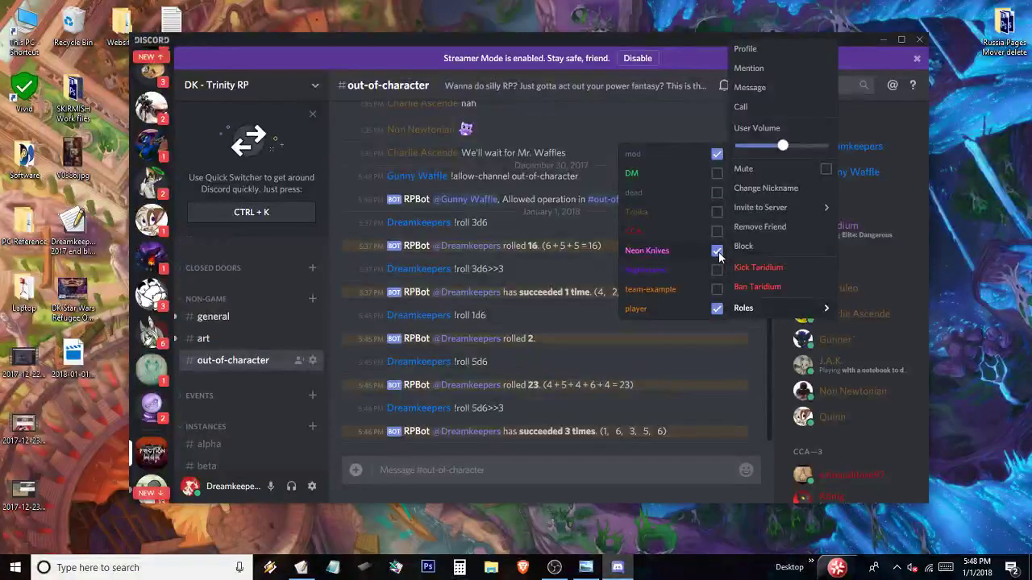
# Step: Compare the cca and troika faction channels, examining which members are listed as having access to each
pyautogui.click(916, 274)
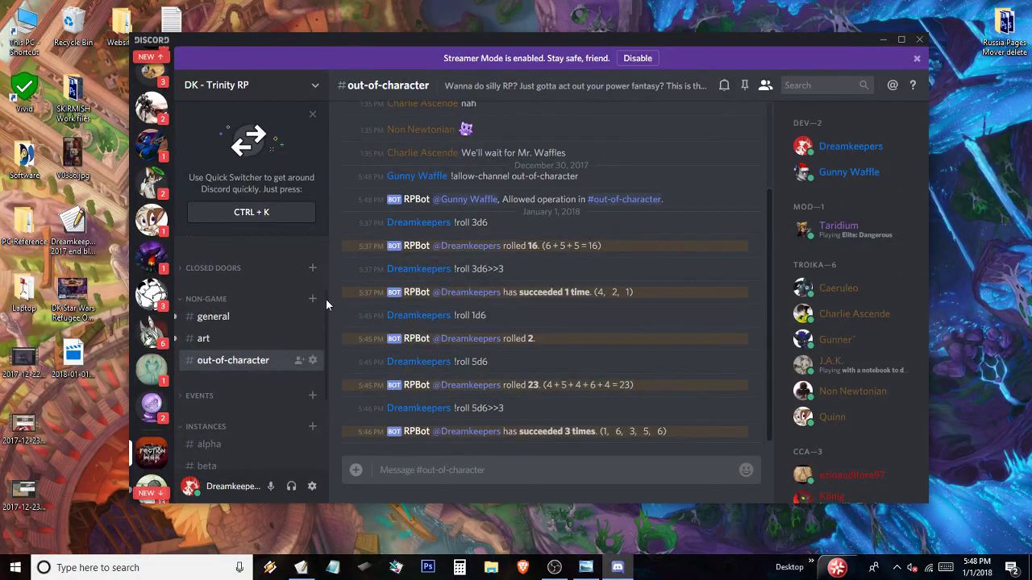
pyautogui.scroll(-2, 326, 298)
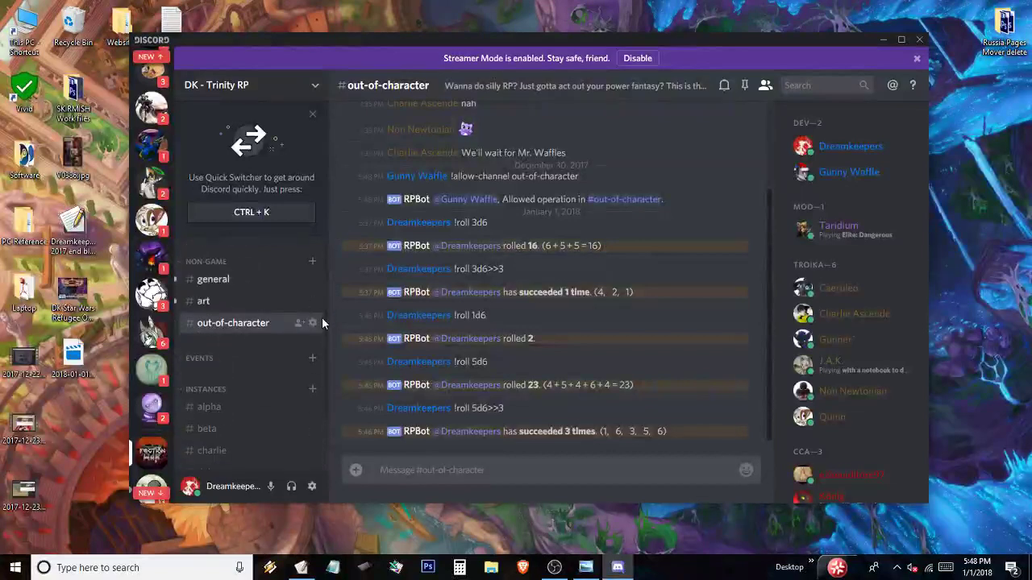
pyautogui.scroll(-3, 321, 359)
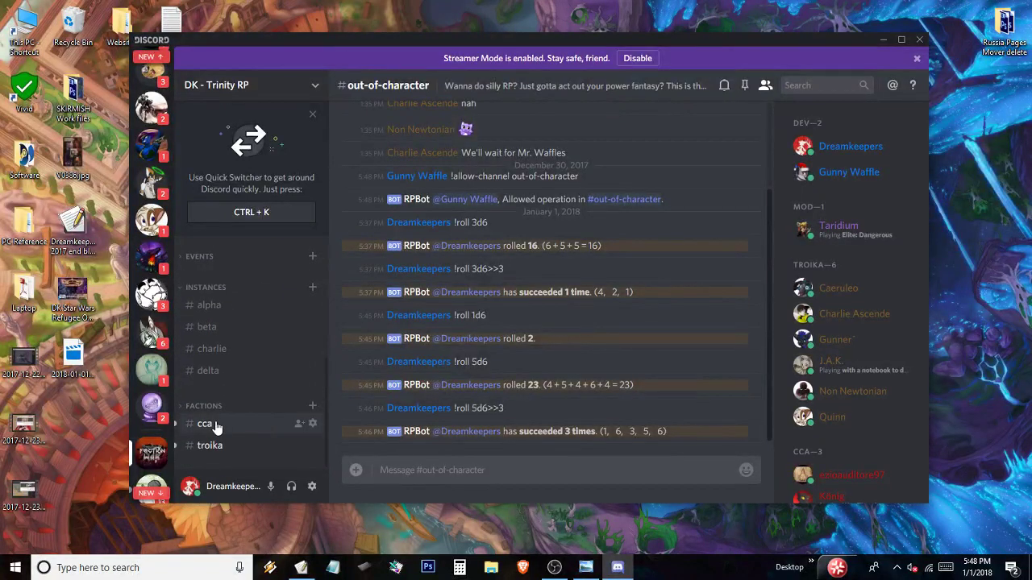
pyautogui.click(205, 424)
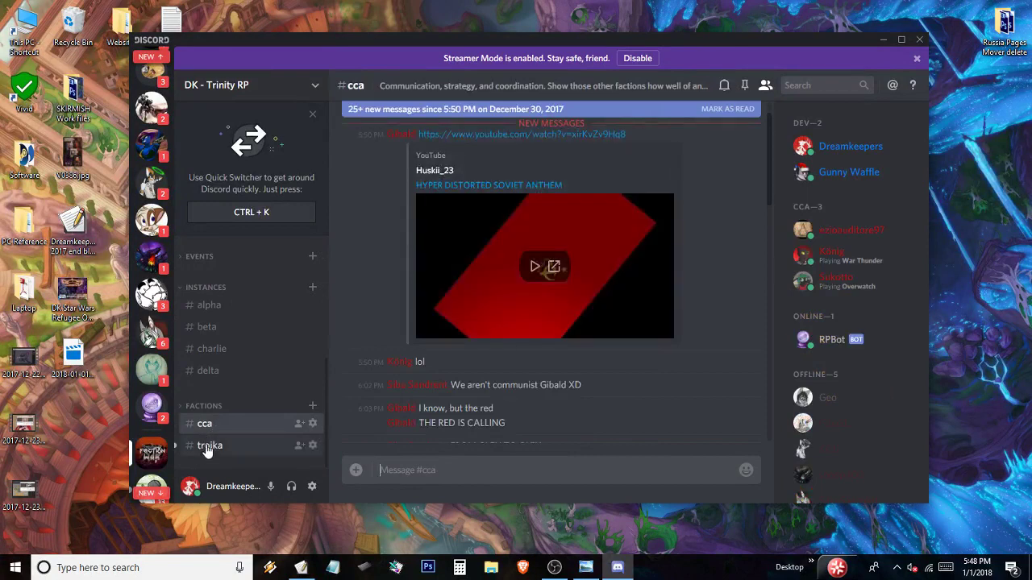
pyautogui.click(206, 448)
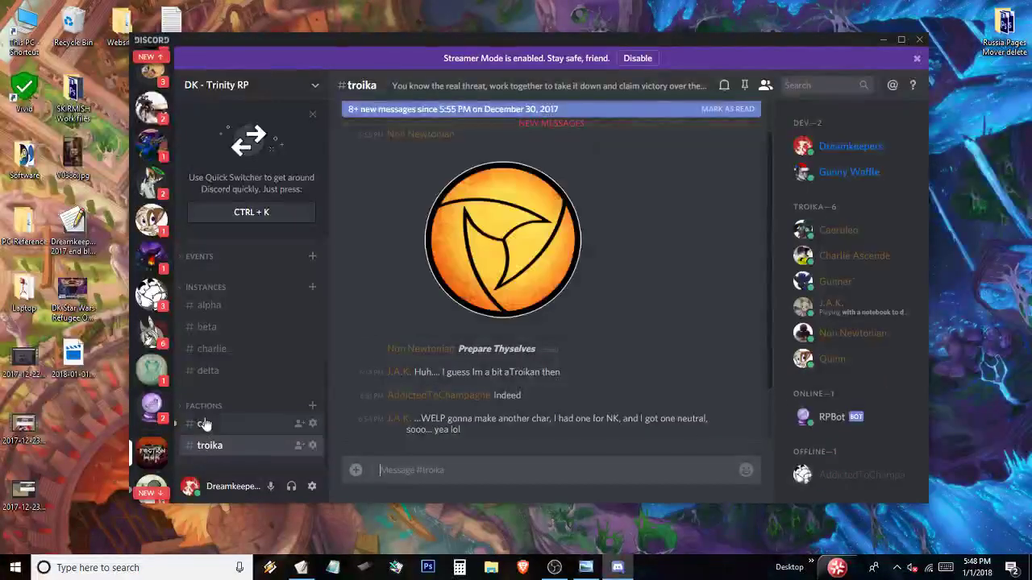
pyautogui.click(204, 424)
pyautogui.click(208, 450)
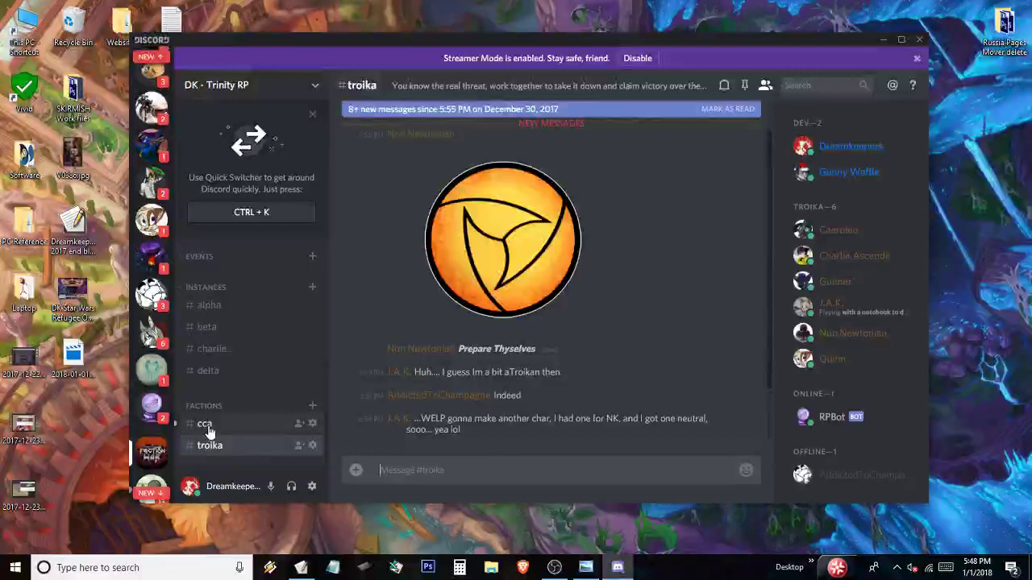
pyautogui.click(206, 426)
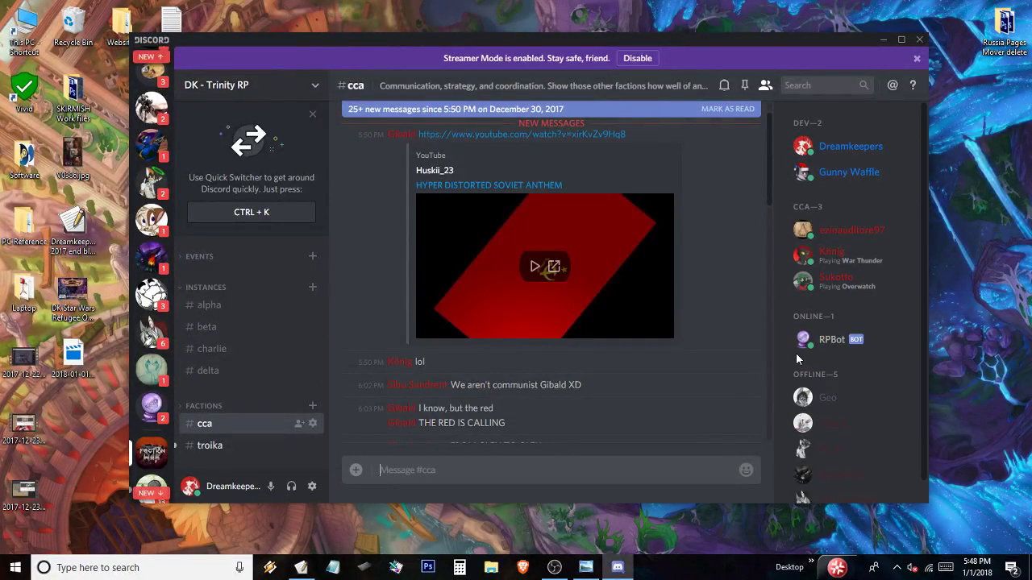
pyautogui.moveTo(921, 280); pyautogui.dragTo(923, 230)
pyautogui.moveTo(925, 234); pyautogui.dragTo(918, 204)
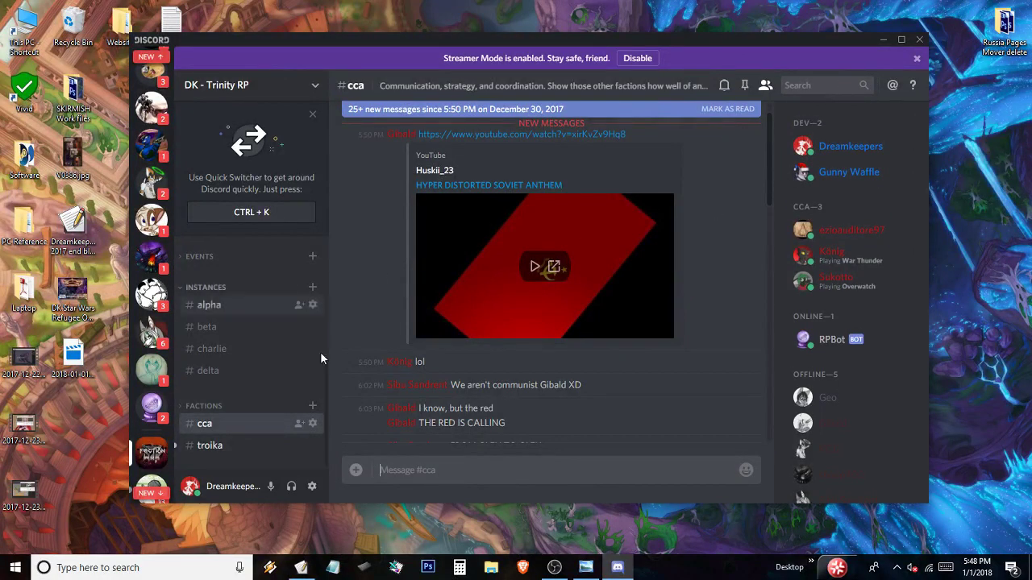
# Step: Return to the out-of-character channel by way of general and inspect the role options of the member listed under MOD
pyautogui.scroll(5, 326, 387)
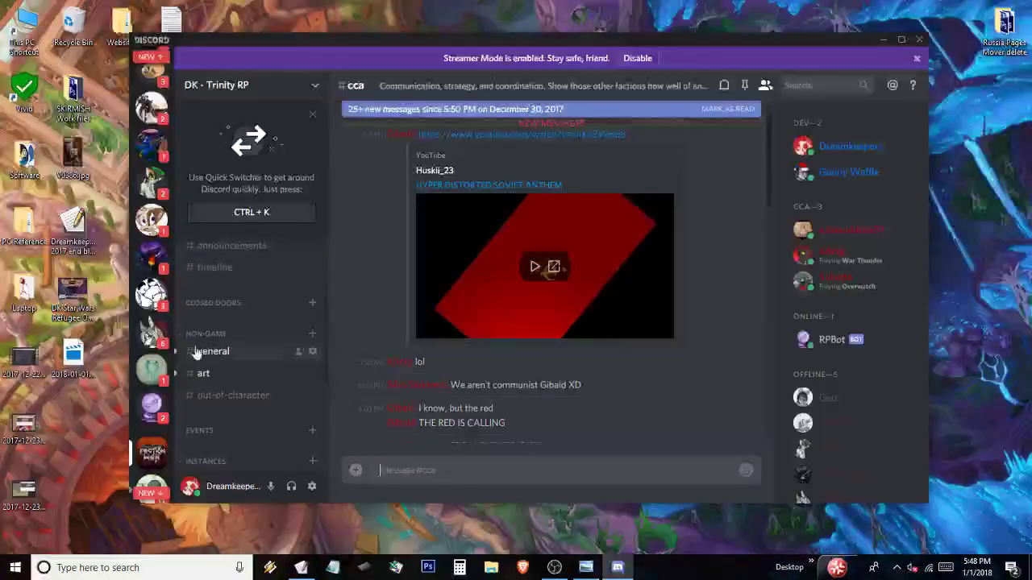
pyautogui.click(211, 354)
pyautogui.click(222, 395)
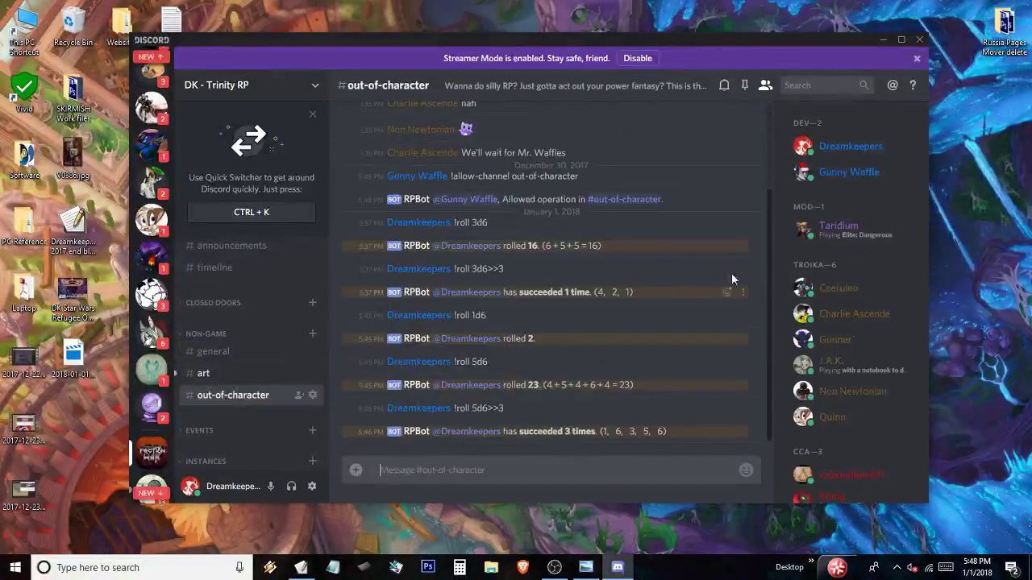
pyautogui.rightClick(845, 232)
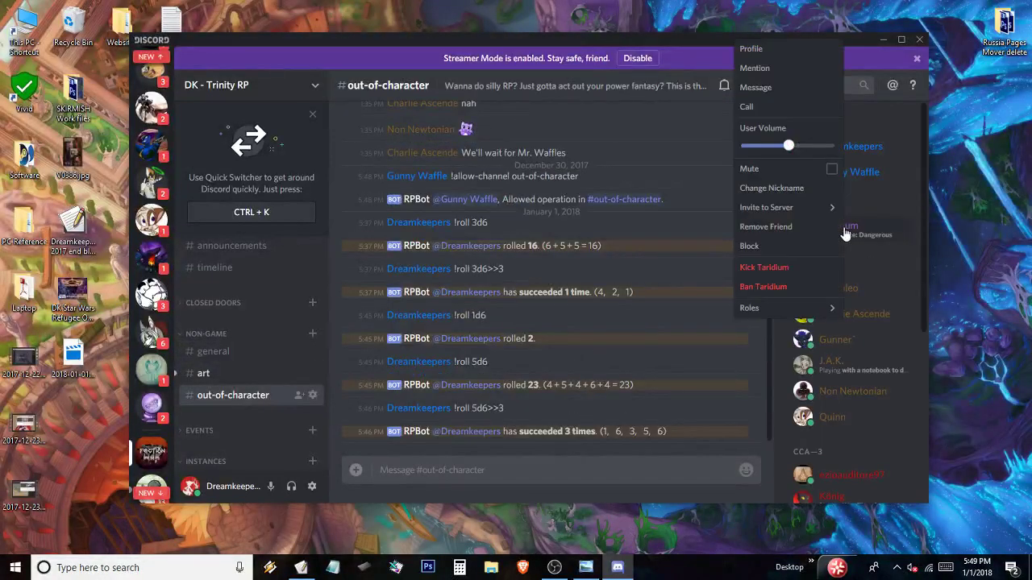
pyautogui.moveTo(803, 311)
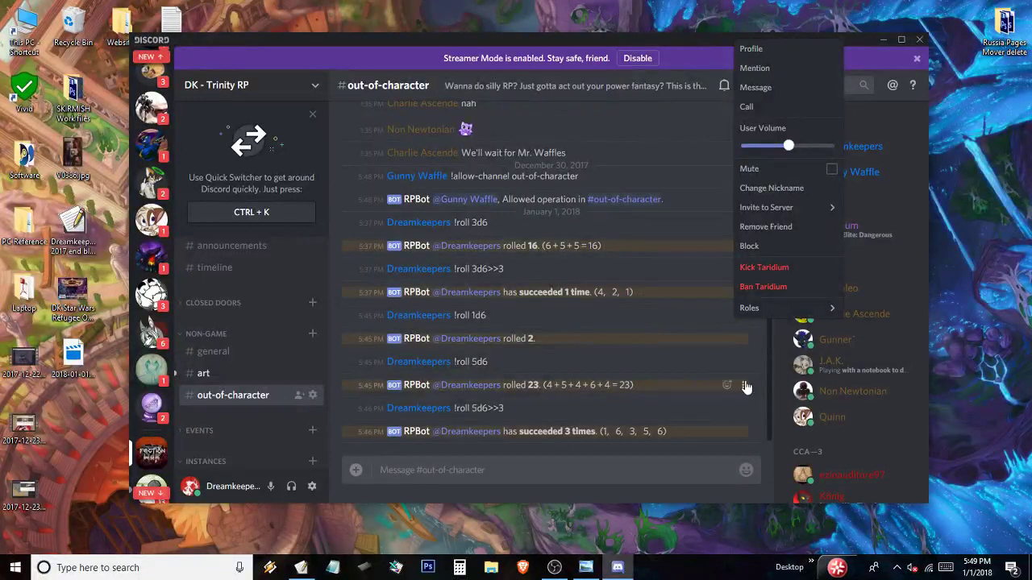
pyautogui.click(770, 394)
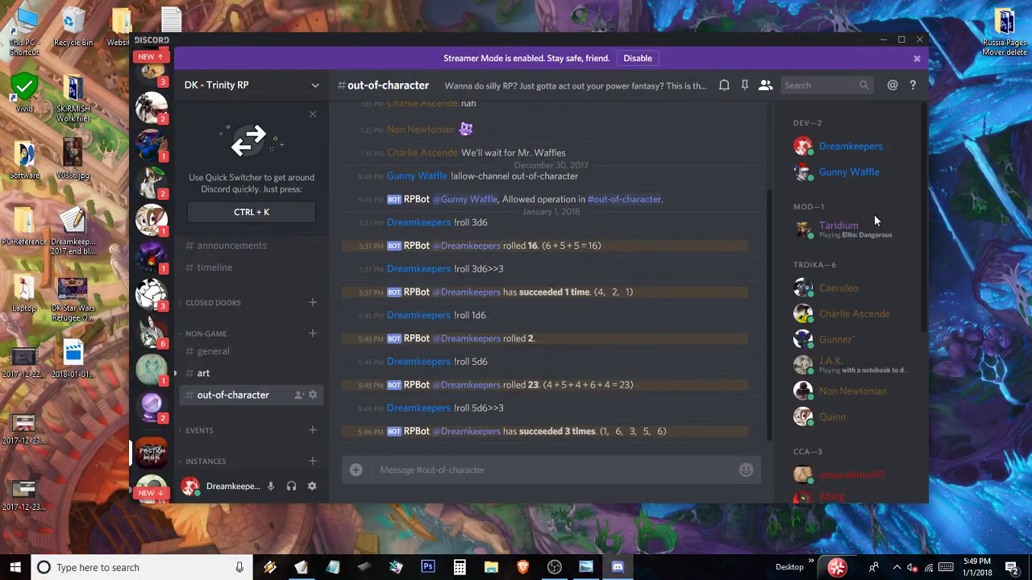
# Step: Look over the member list and check the roles assigned to the sixth member listed under TROIKA
pyautogui.scroll(-5, 924, 268)
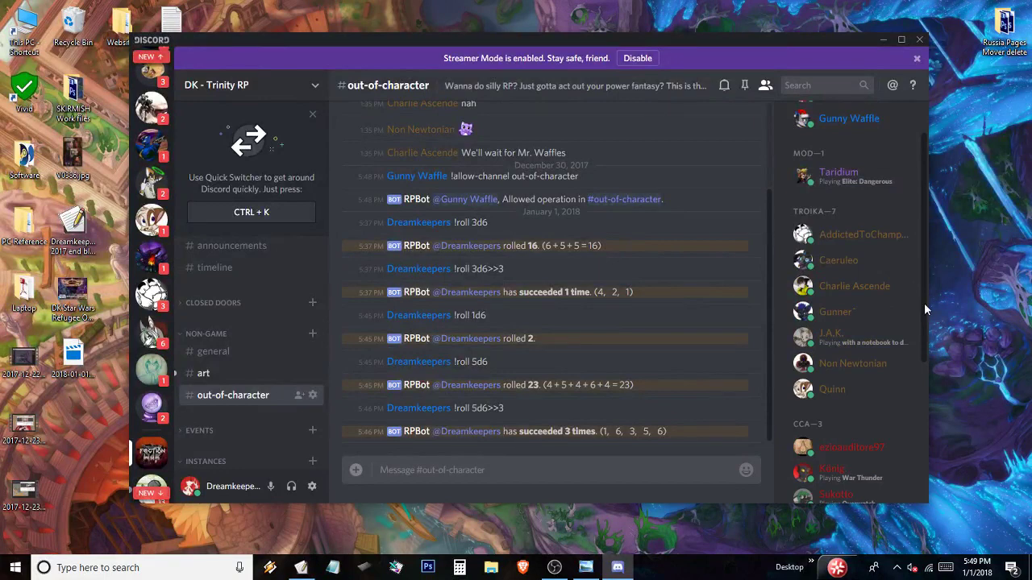
pyautogui.scroll(-2, 924, 303)
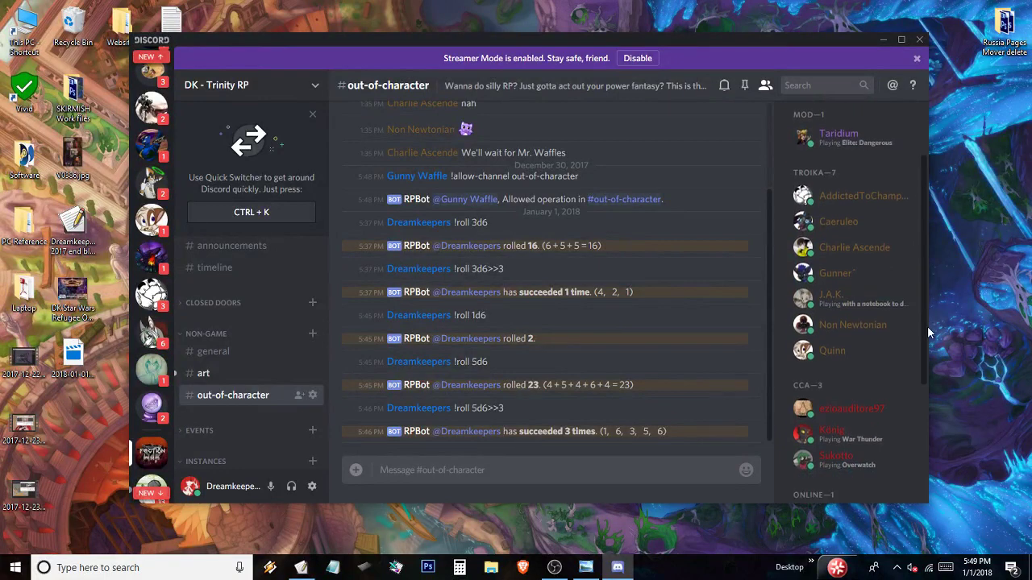
pyautogui.rightClick(848, 321)
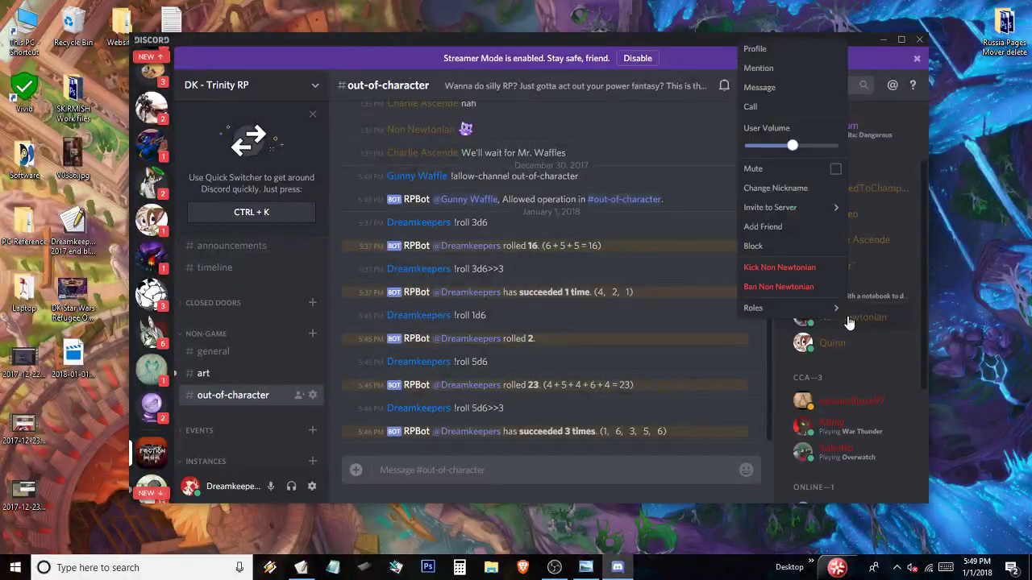
pyautogui.moveTo(838, 309)
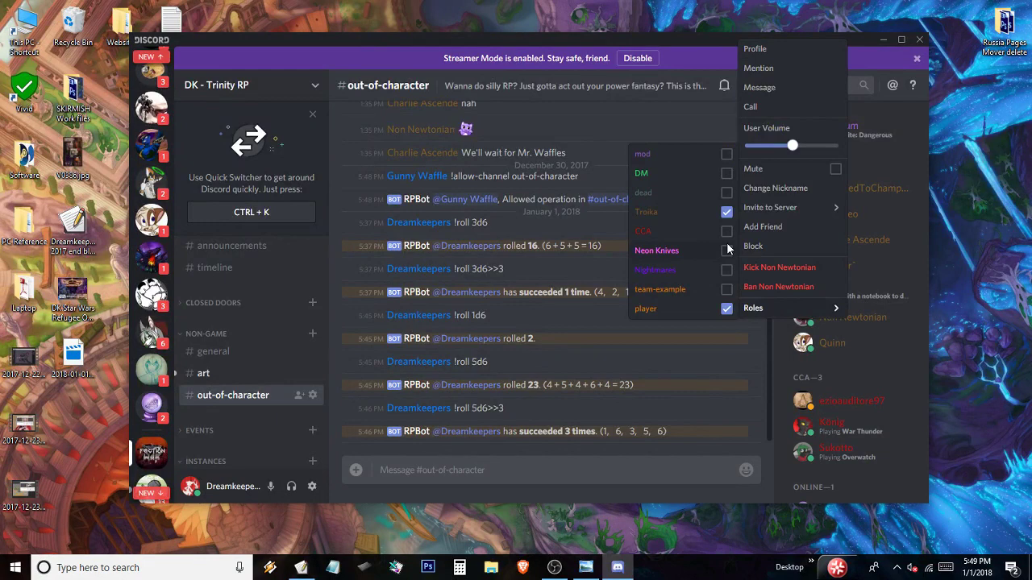
pyautogui.click(924, 288)
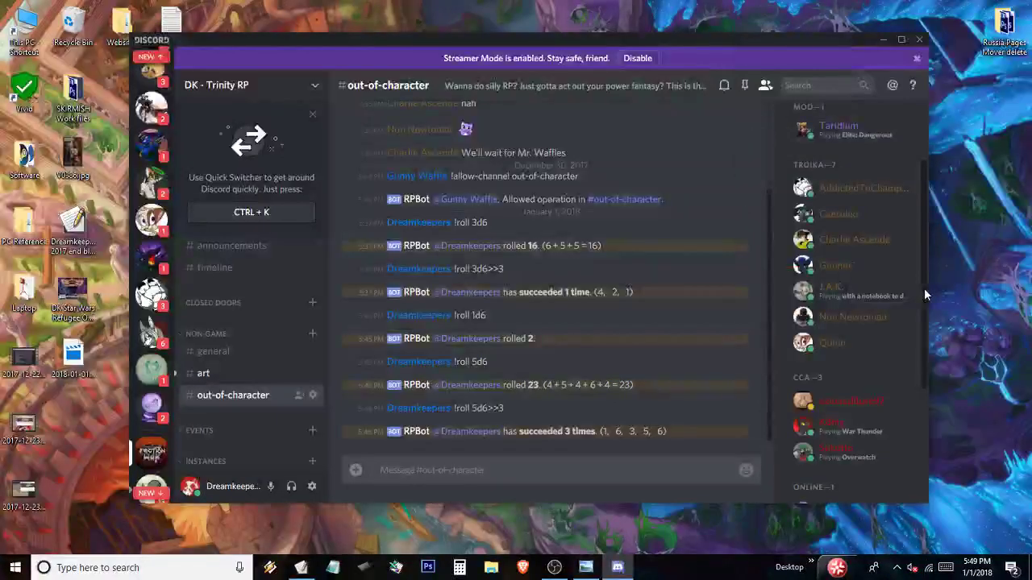
pyautogui.scroll(3, 924, 288)
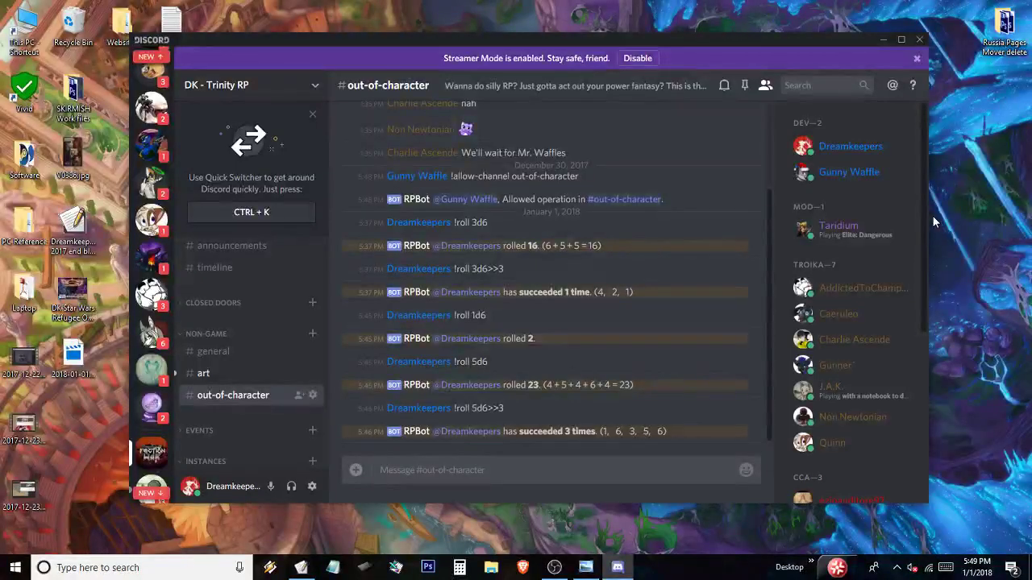
# Step: Assign the dead role to the fourth member listed under TROIKA
pyautogui.rightClick(846, 370)
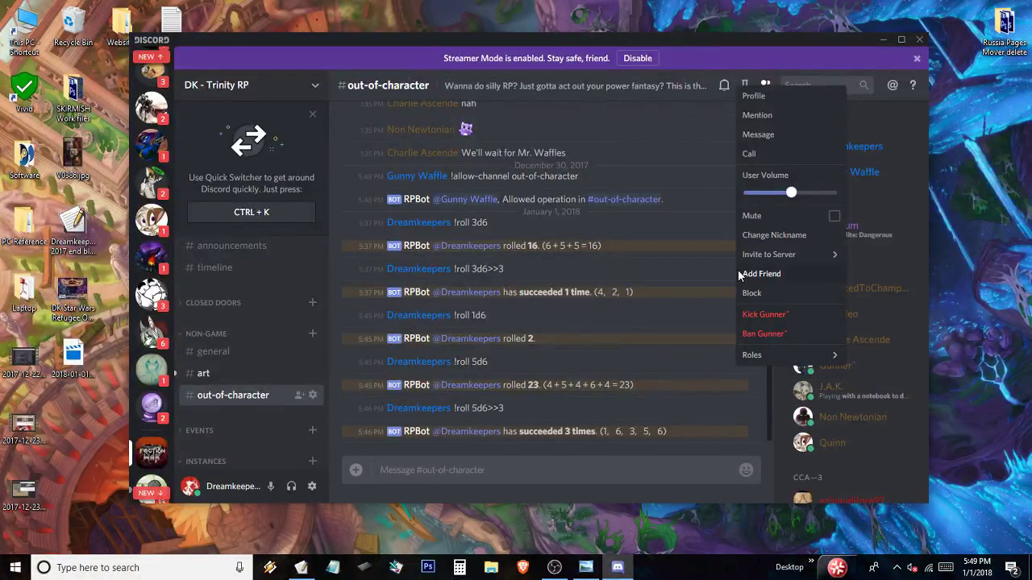
pyautogui.moveTo(761, 355)
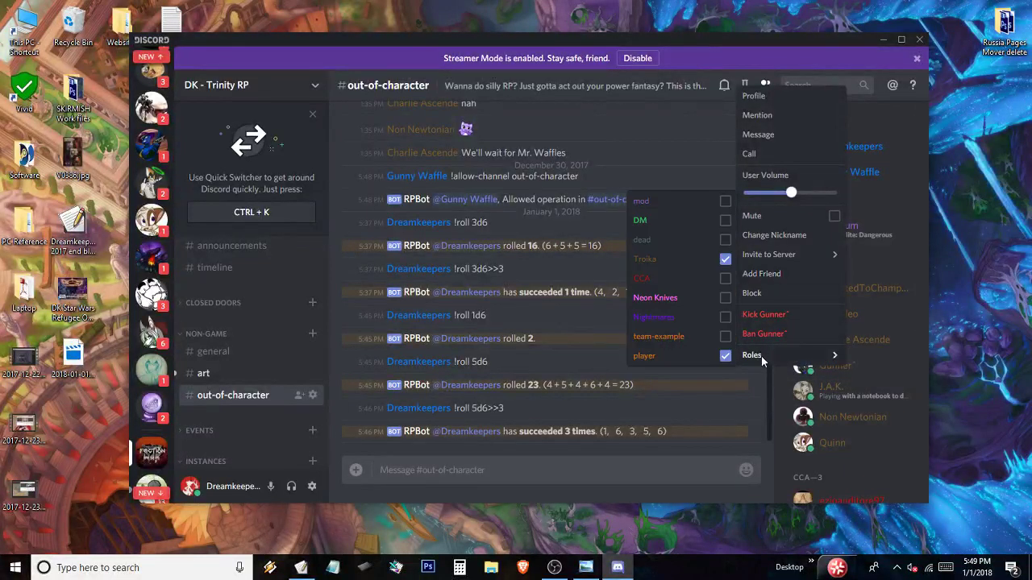
pyautogui.click(726, 240)
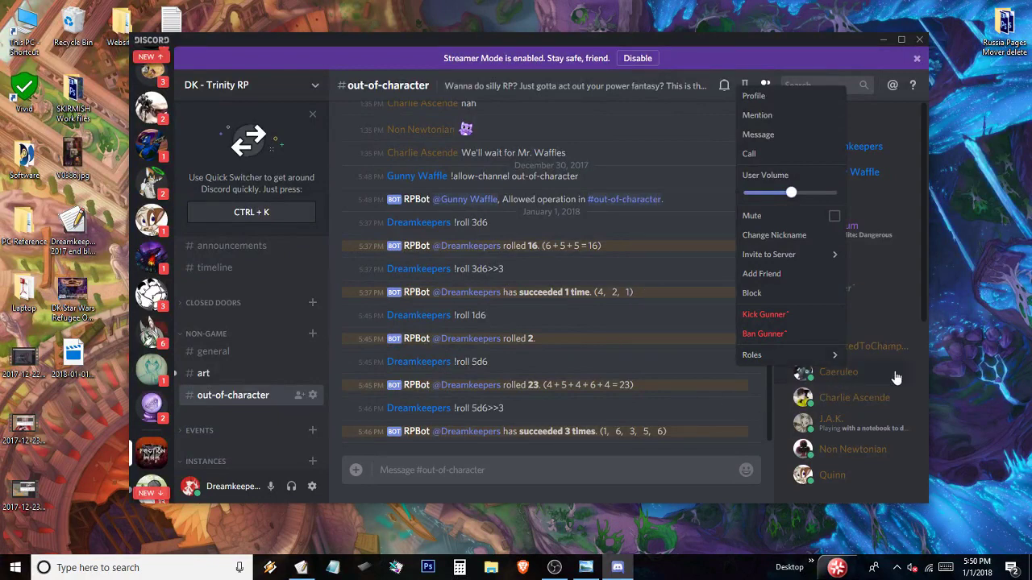
pyautogui.click(924, 297)
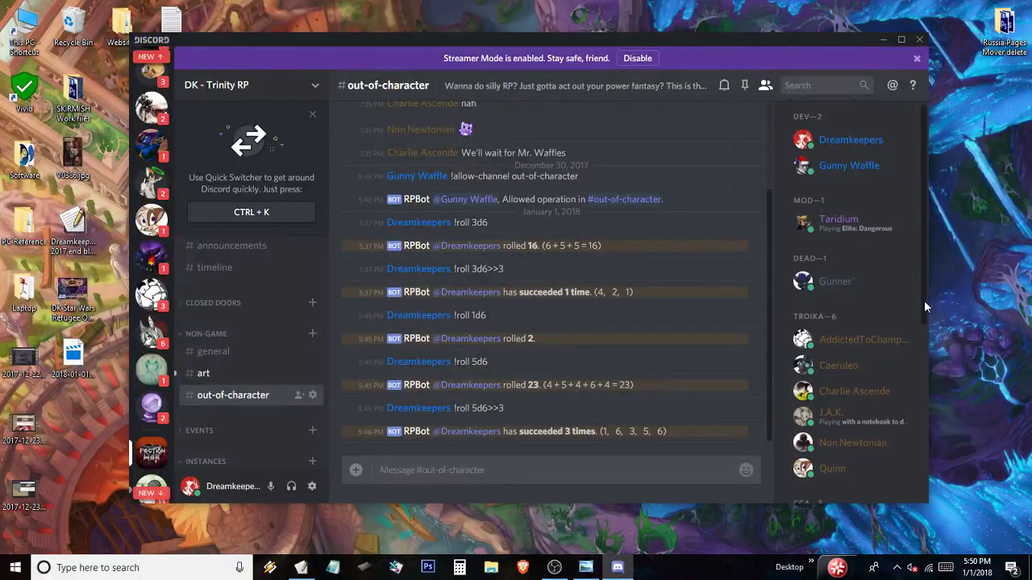
# Step: Check the roles of the member listed under DEAD and look through the server's instance, faction and non-game channels
pyautogui.rightClick(838, 295)
pyautogui.moveTo(791, 314)
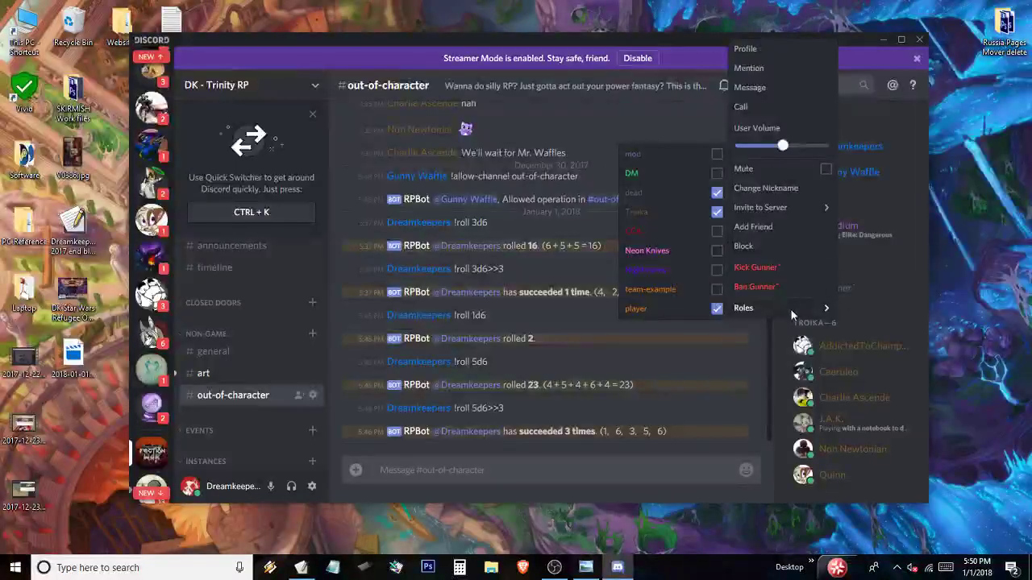
pyautogui.click(923, 280)
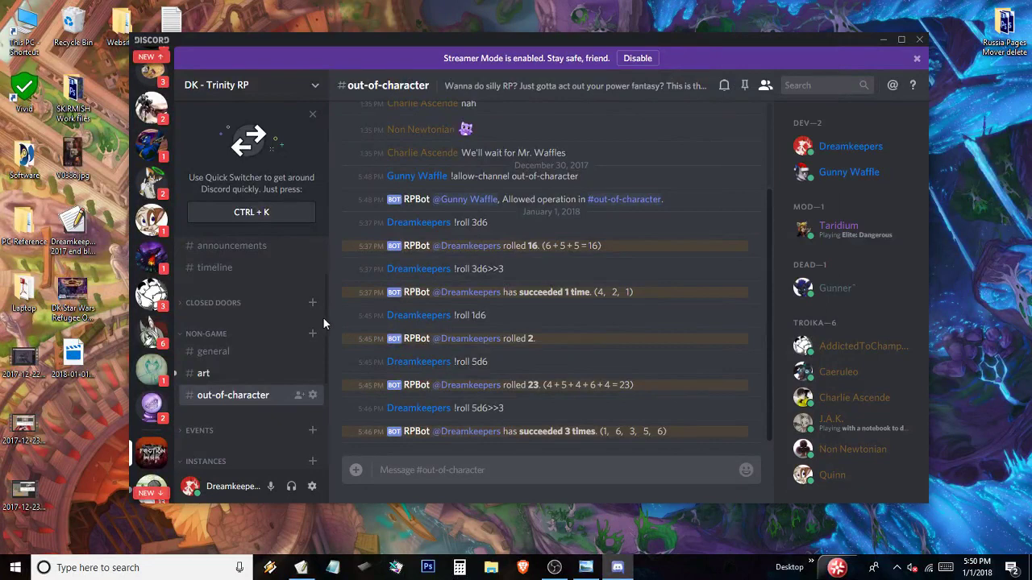
pyautogui.scroll(-3, 324, 320)
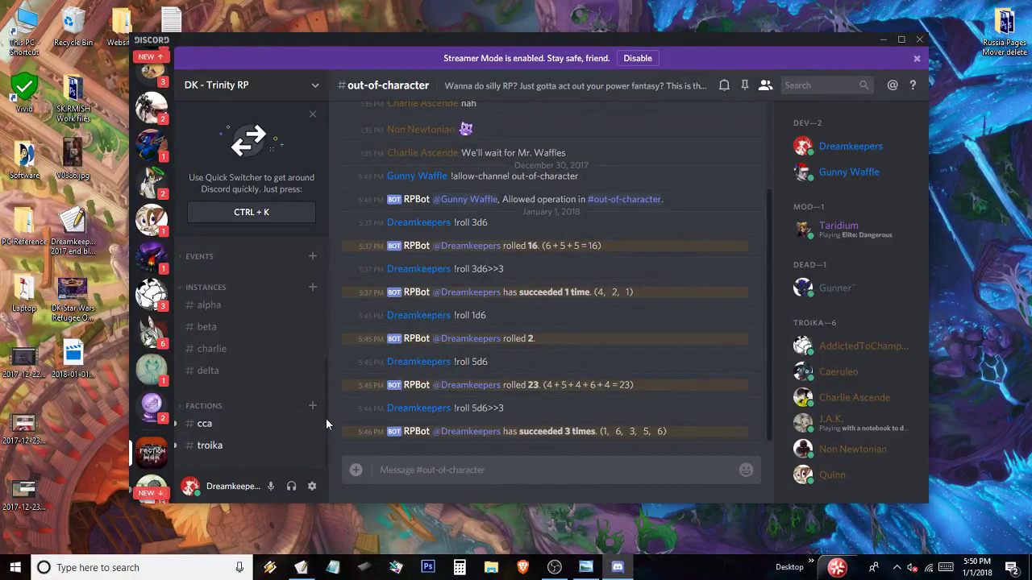
pyautogui.scroll(5, 326, 418)
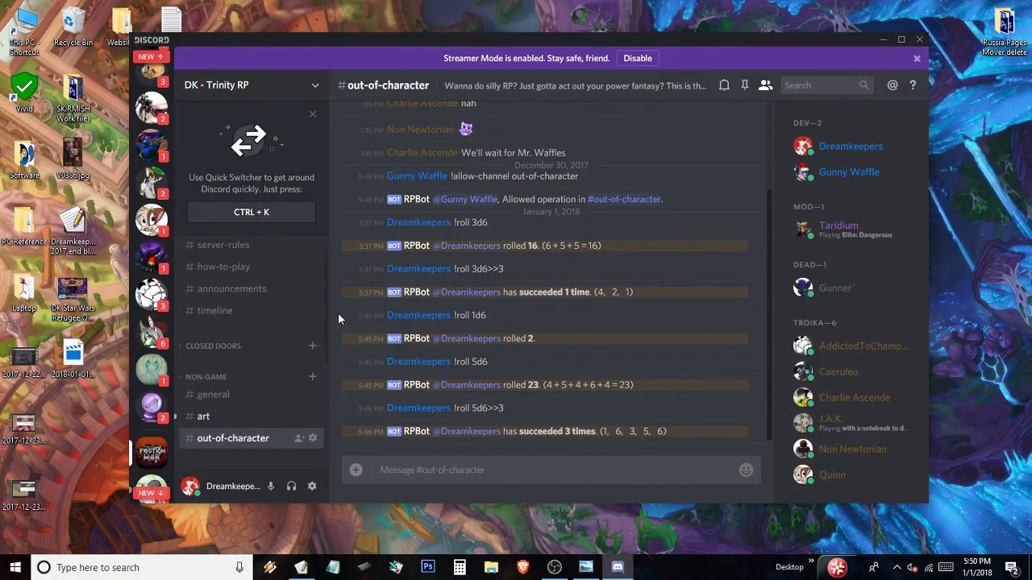
pyautogui.scroll(-1, 336, 326)
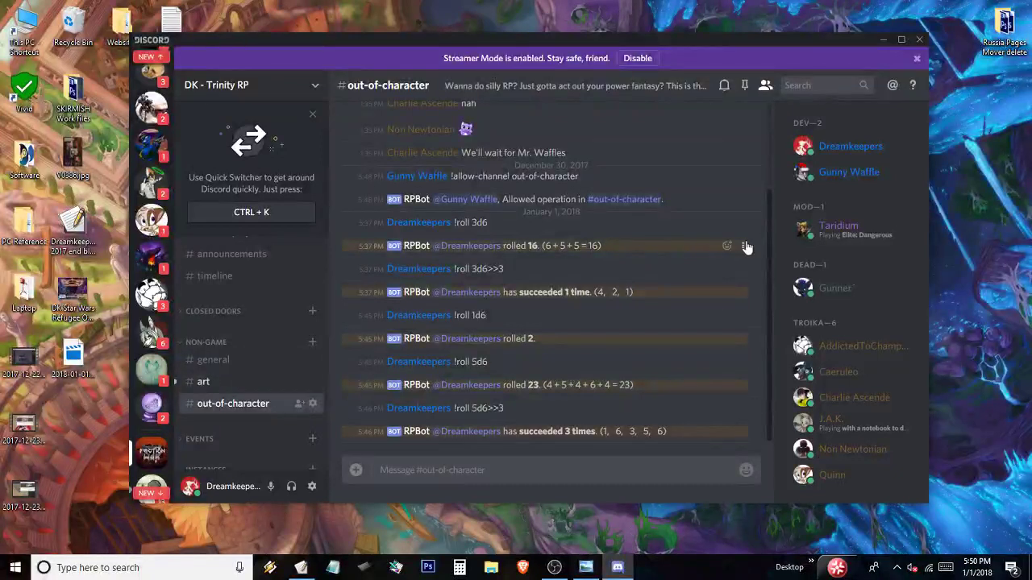
# Step: Remove the dead role from the member listed under DEAD
pyautogui.rightClick(842, 291)
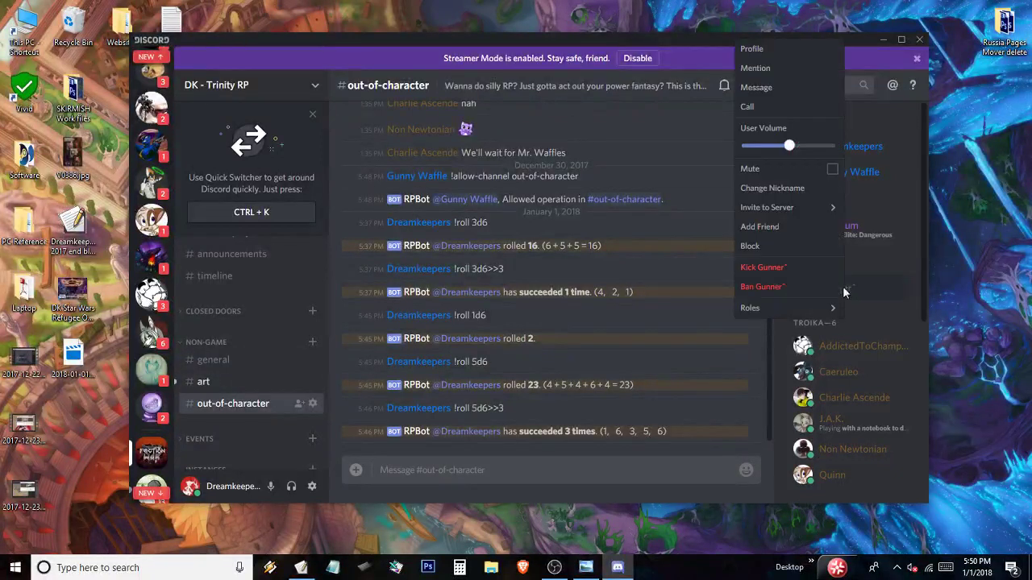
pyautogui.moveTo(812, 313)
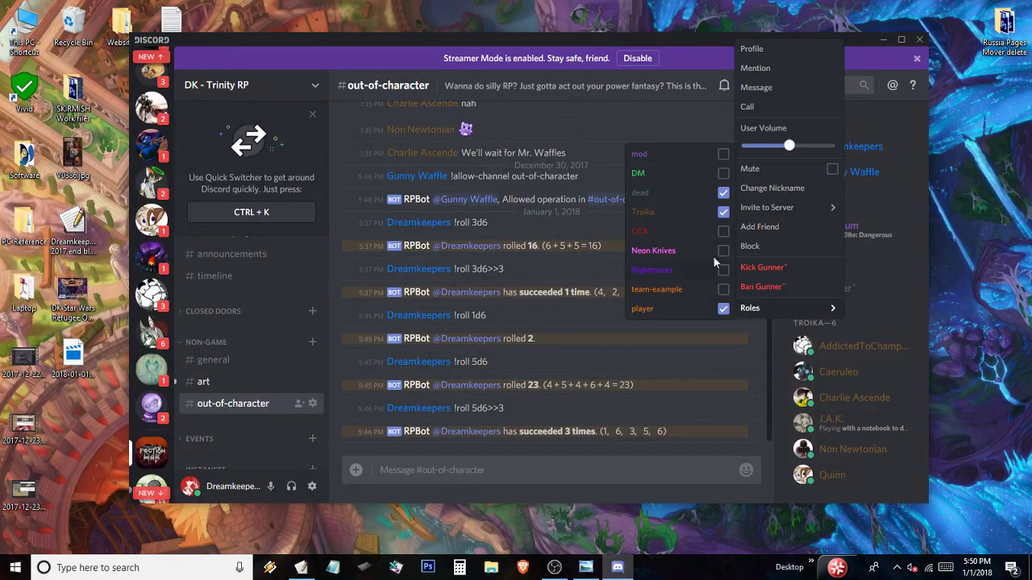
pyautogui.click(723, 192)
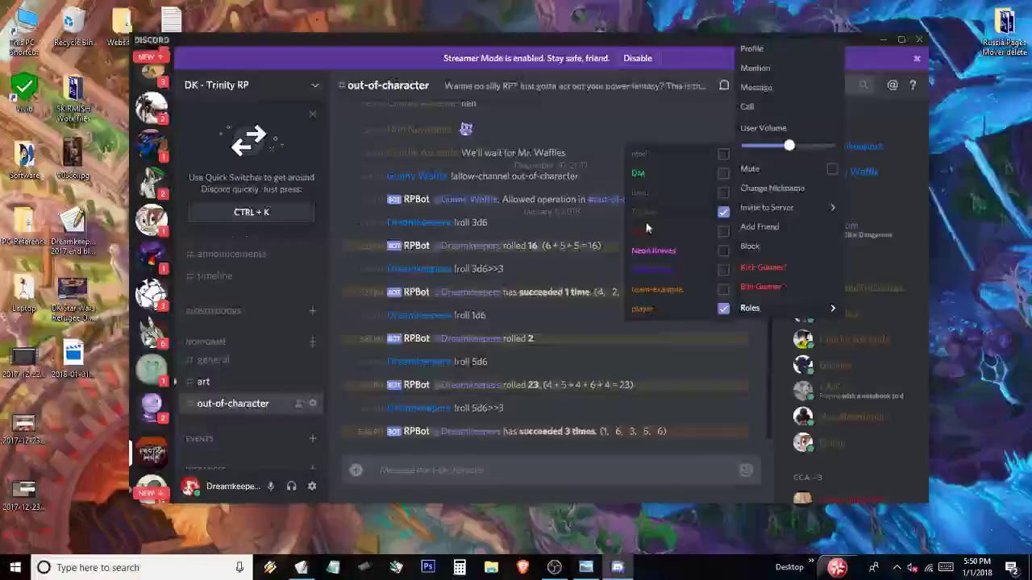
pyautogui.click(924, 260)
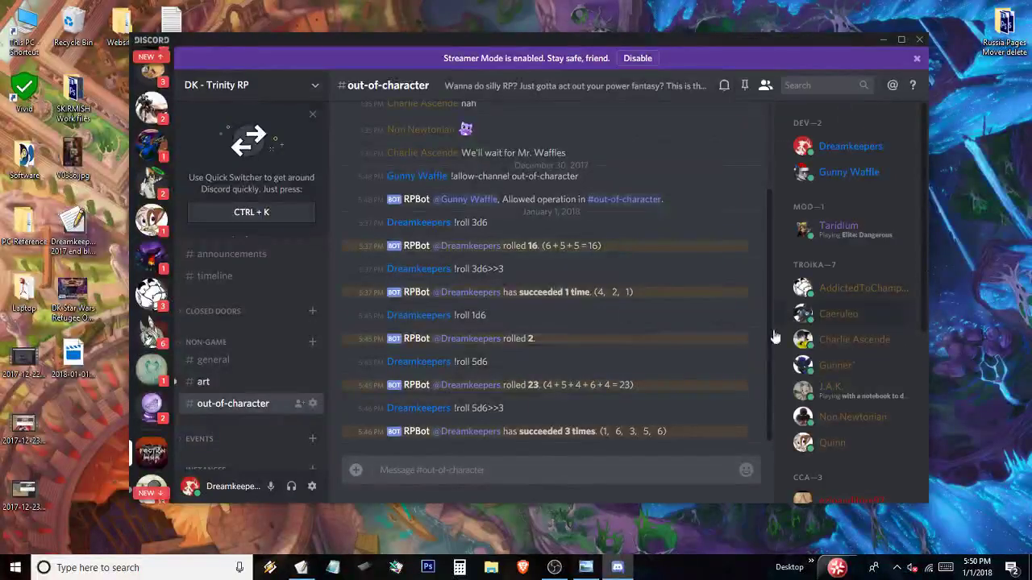
# Step: Check the notes in Microsoft Works, return to Discord and send the command !help in the out-of-character channel
pyautogui.click(301, 567)
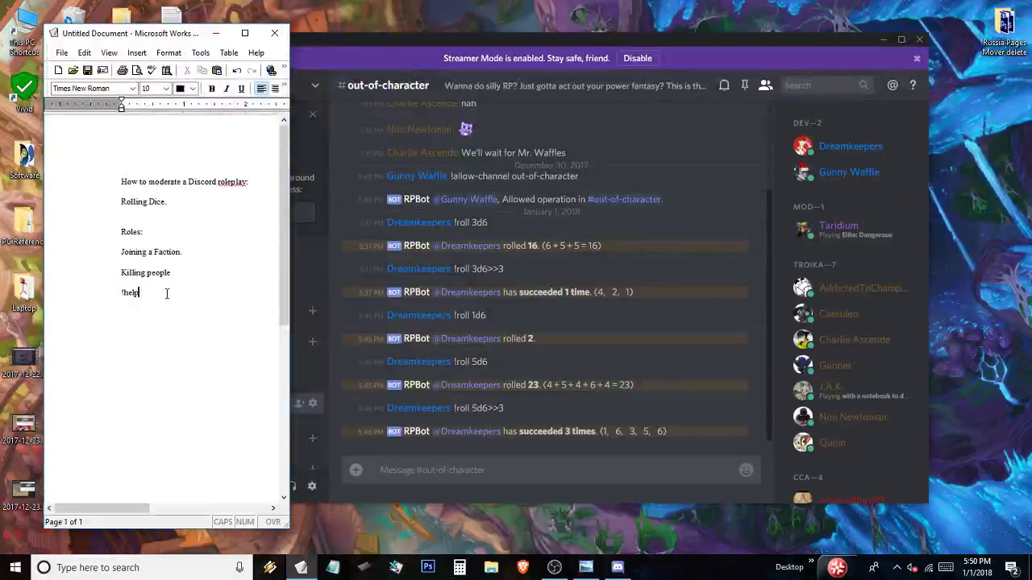
pyautogui.click(507, 478)
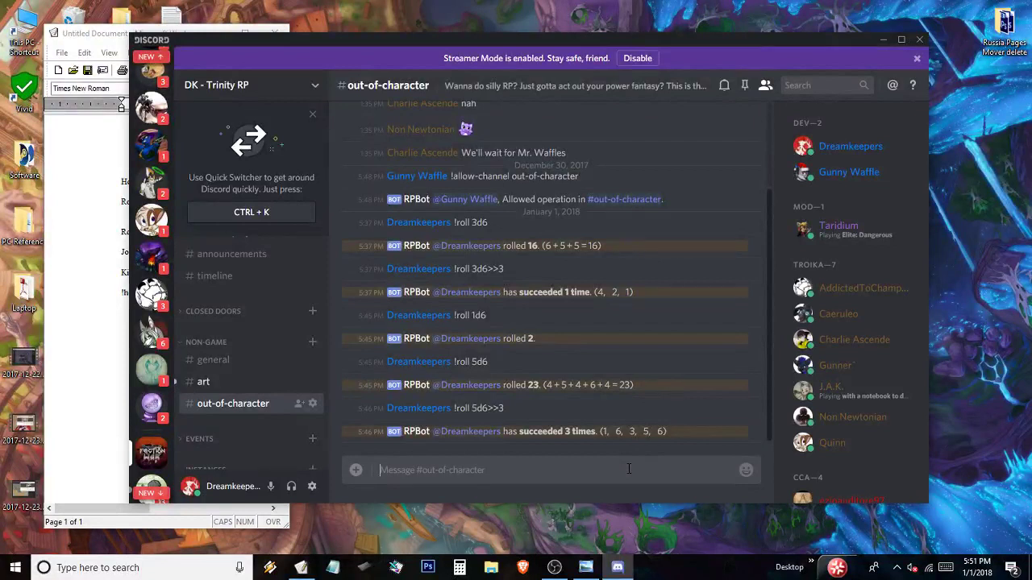
pyautogui.write('!')
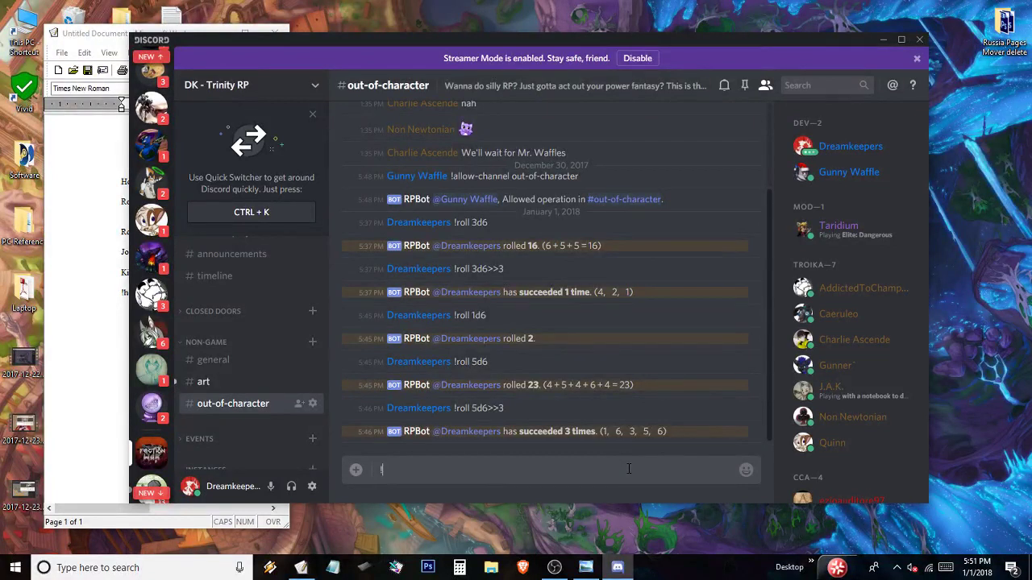
pyautogui.write('help')
pyautogui.press('Return')
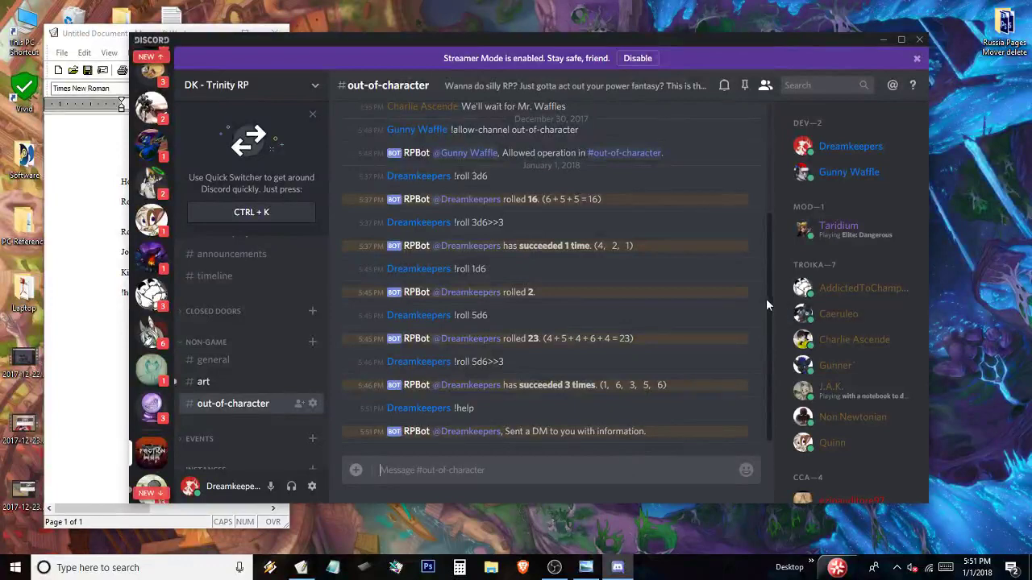
# Step: Maximize the window, open the alpha instance channel's permission settings and view the roles available to add
pyautogui.moveTo(768, 296); pyautogui.dragTo(776, 193)
pyautogui.scroll(-4, 763, 214)
pyautogui.moveTo(326, 311); pyautogui.dragTo(328, 381)
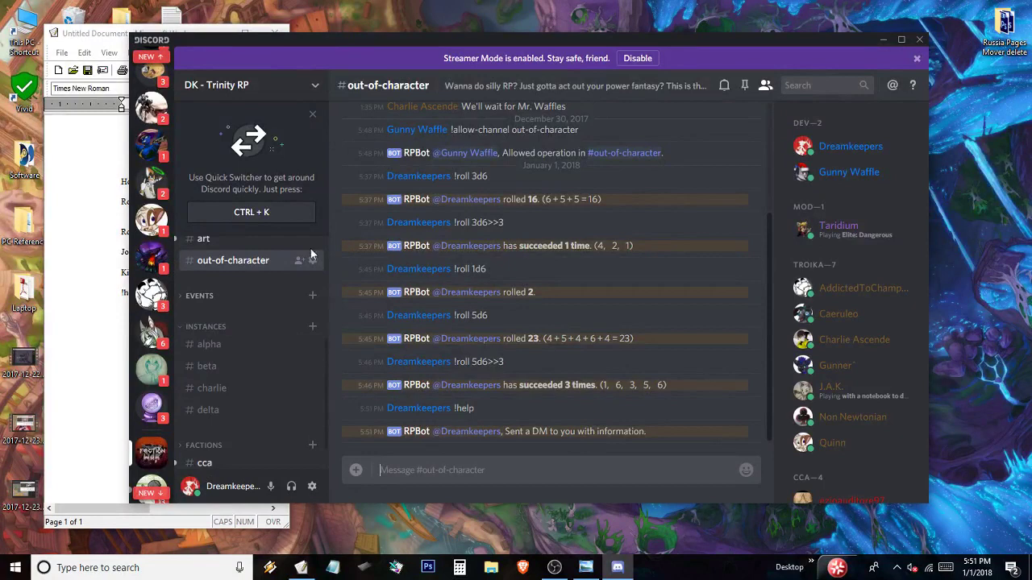
pyautogui.click(901, 39)
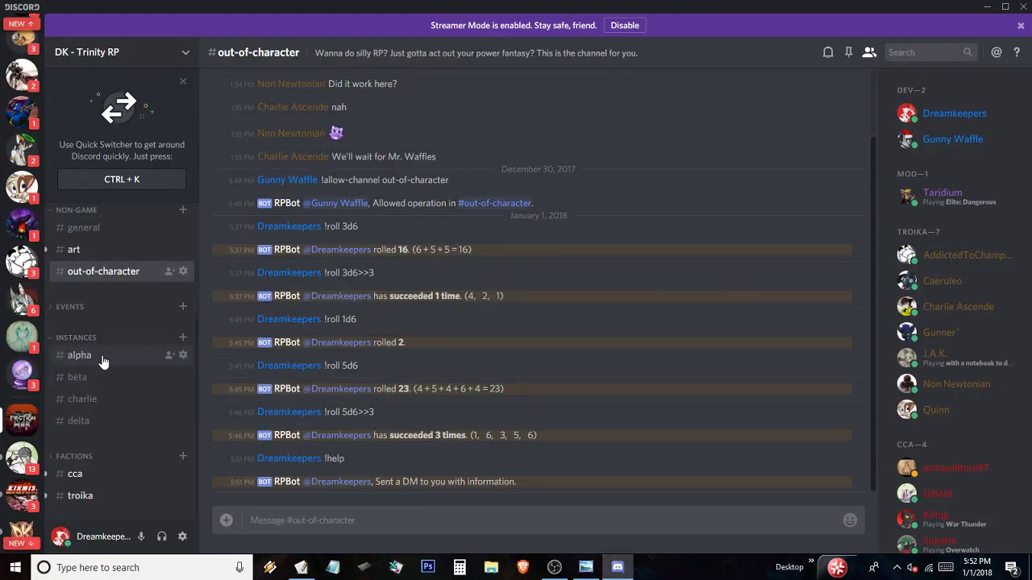
pyautogui.click(183, 357)
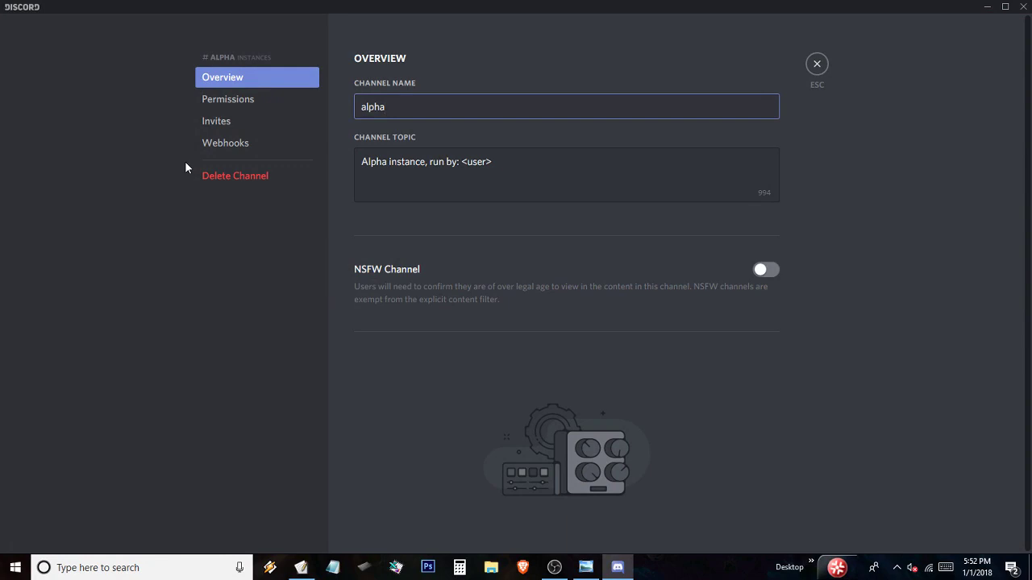
pyautogui.click(231, 99)
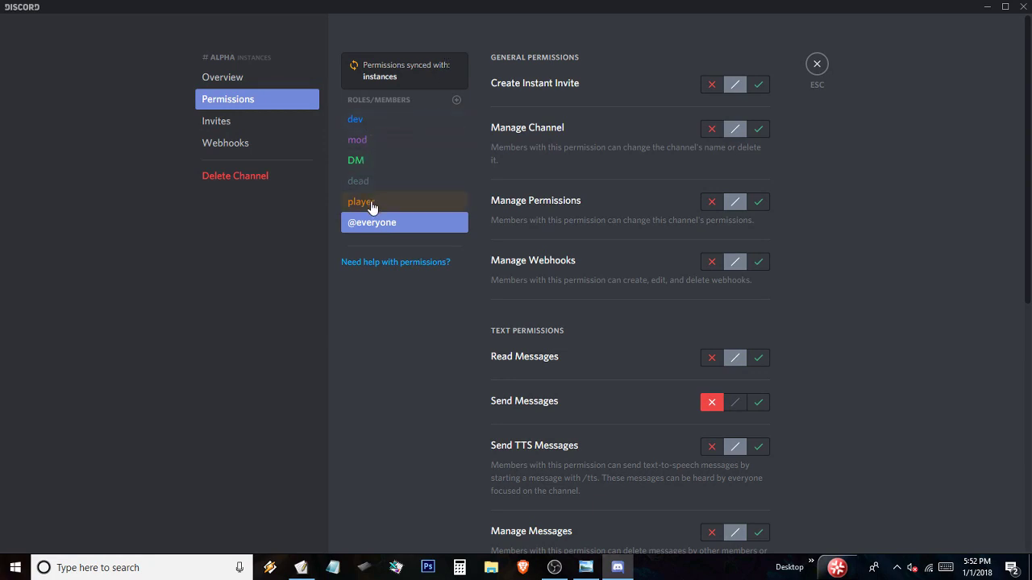
pyautogui.click(456, 100)
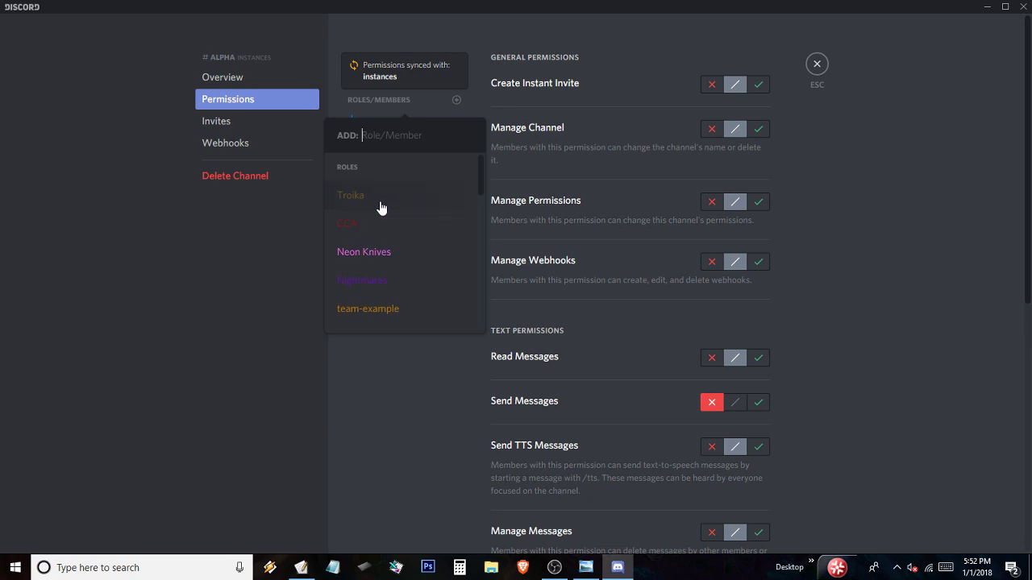
pyautogui.click(367, 394)
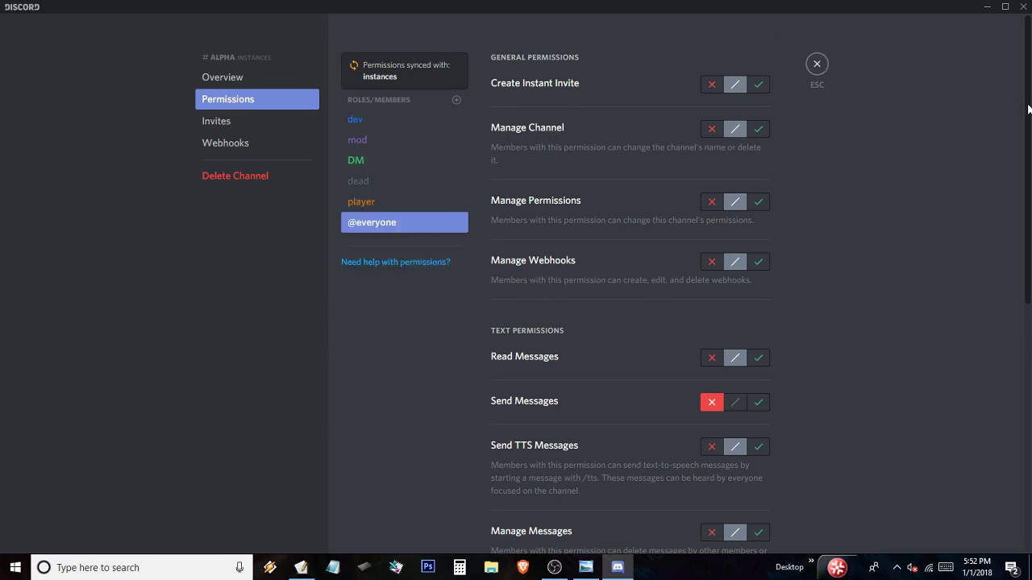
pyautogui.scroll(-1, 1024, 121)
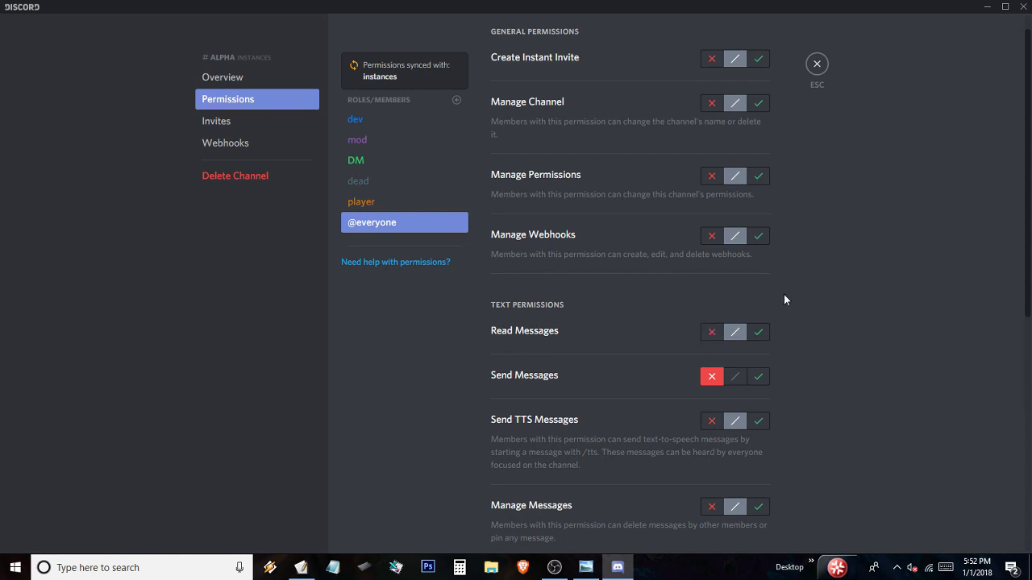
pyautogui.click(759, 332)
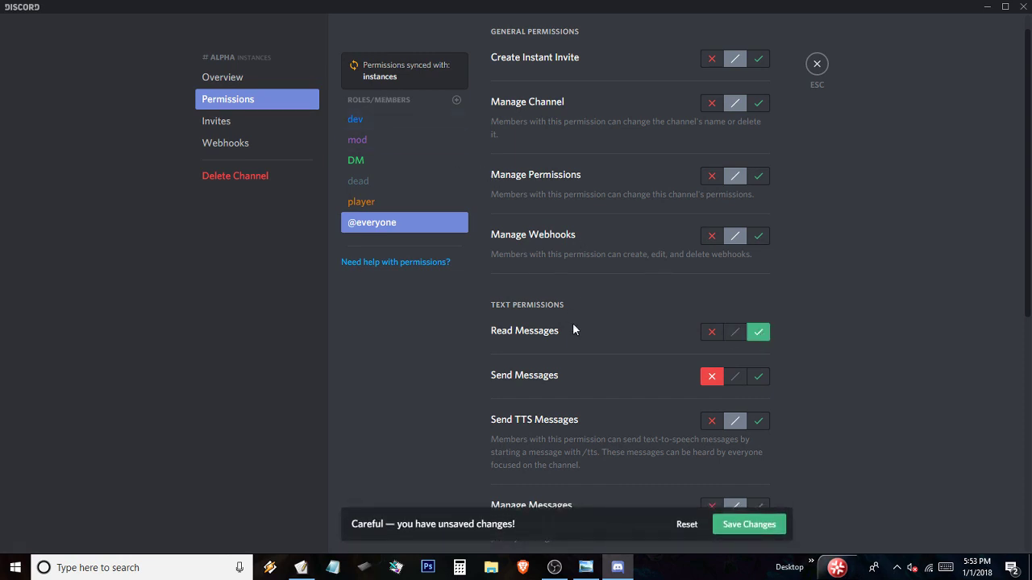
pyautogui.click(759, 377)
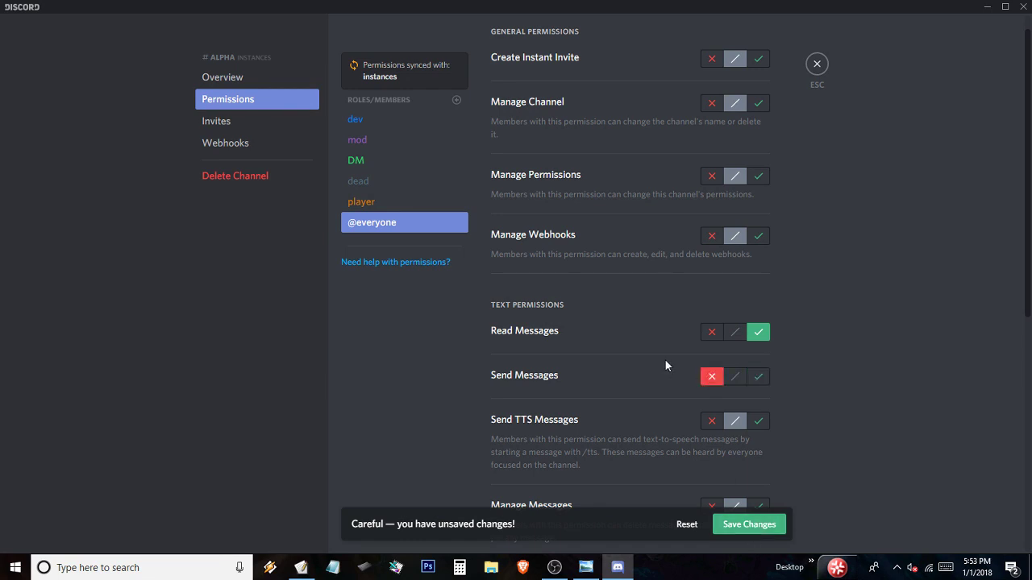
pyautogui.click(710, 332)
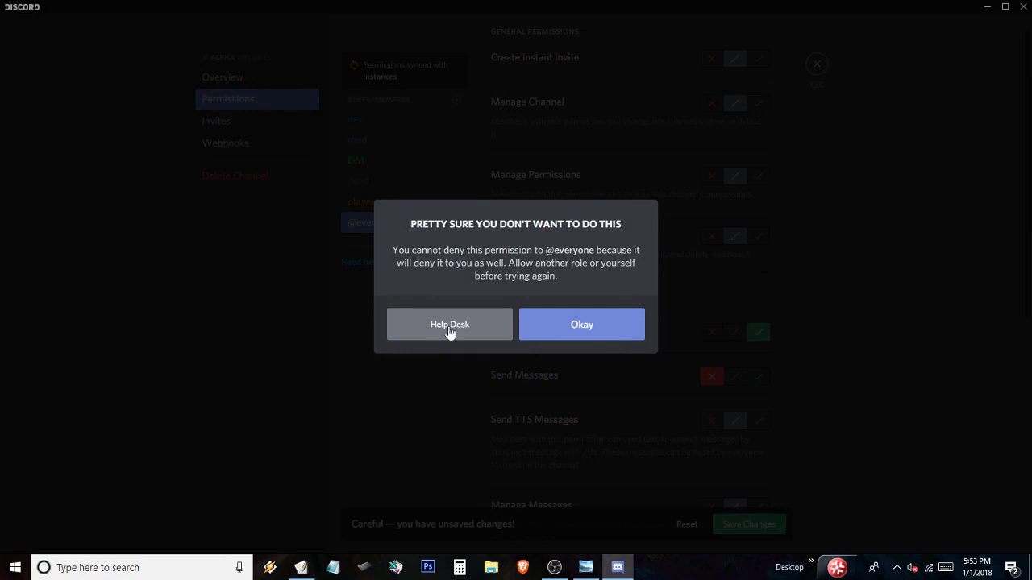
pyautogui.click(576, 326)
pyautogui.click(707, 333)
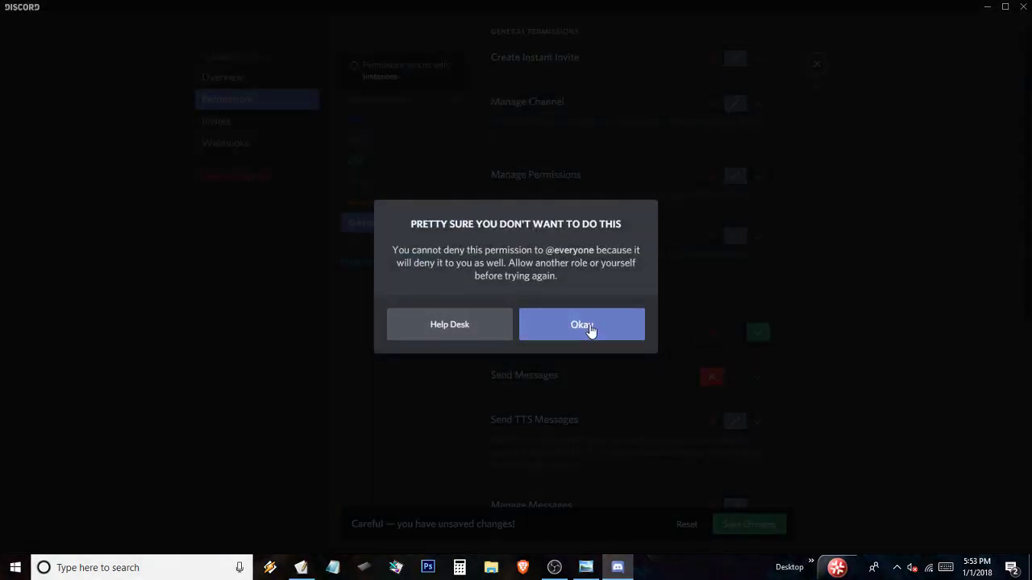
pyautogui.click(582, 324)
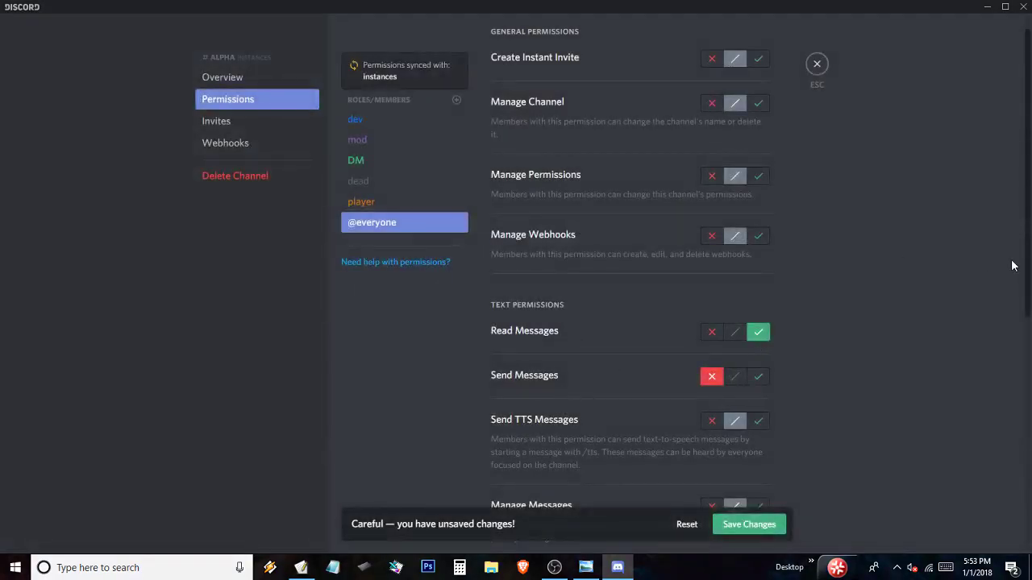
# Step: Deny Send Messages to the player role in the alpha channel, save the permission changes and leave the channel settings
pyautogui.moveTo(1028, 209); pyautogui.dragTo(1017, 312)
pyautogui.scroll(5, 1017, 312)
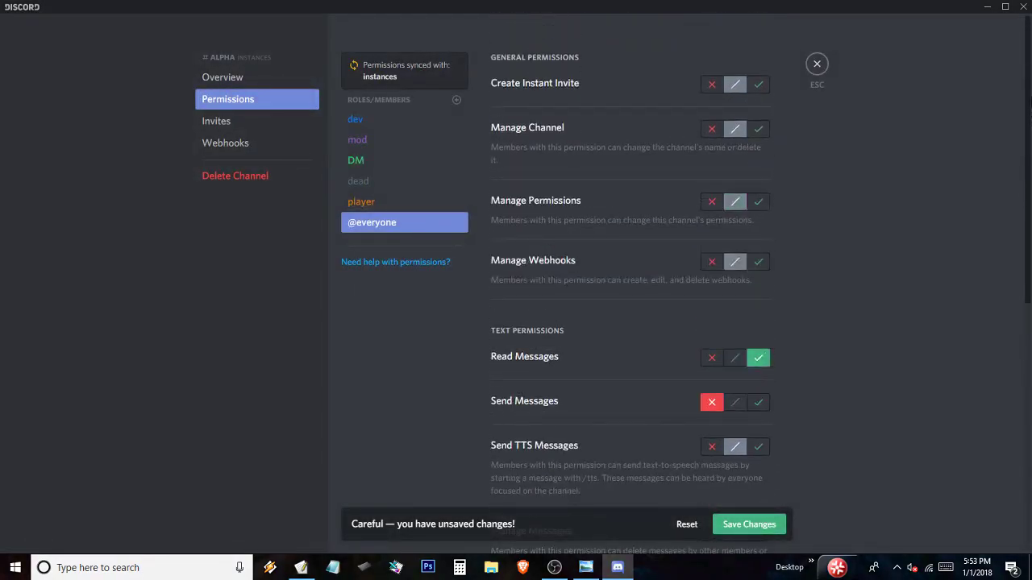
pyautogui.moveTo(1022, 175)
pyautogui.mouseDown()
pyautogui.moveTo(999, 319)
pyautogui.moveTo(1004, 457)
pyautogui.moveTo(1018, 410)
pyautogui.moveTo(1022, 190)
pyautogui.mouseUp()
pyautogui.click(399, 113)
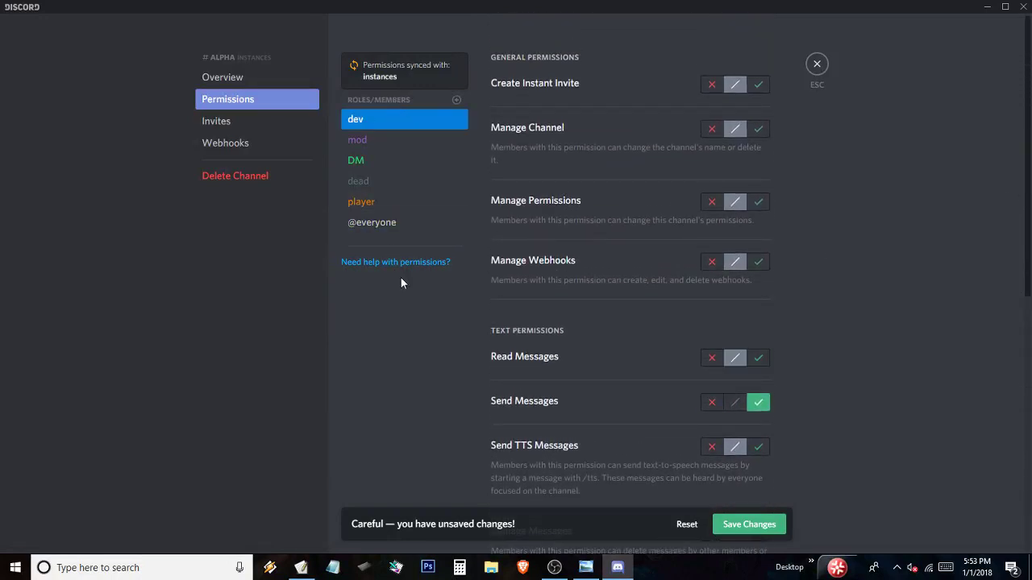
pyautogui.click(384, 201)
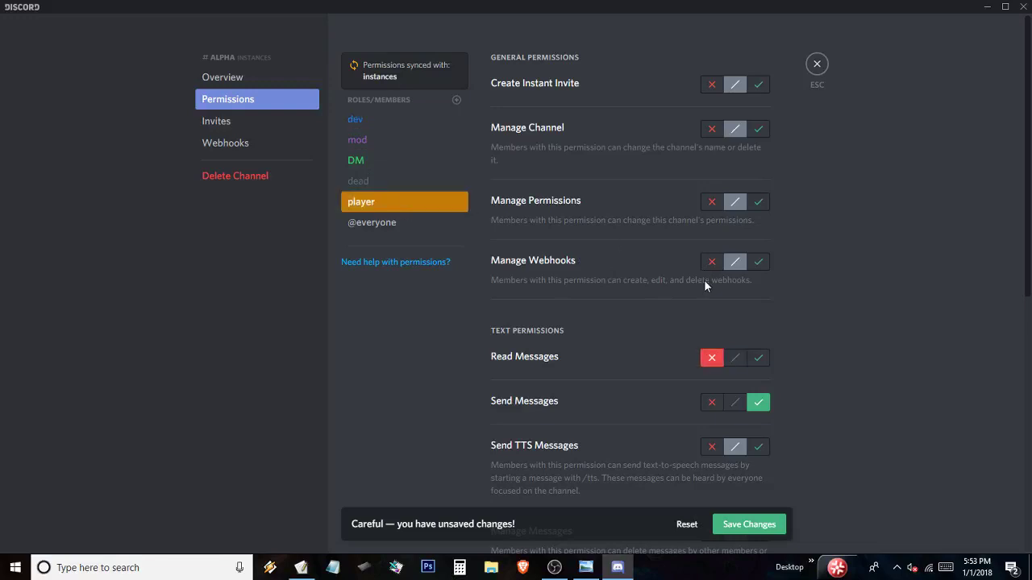
pyautogui.click(713, 406)
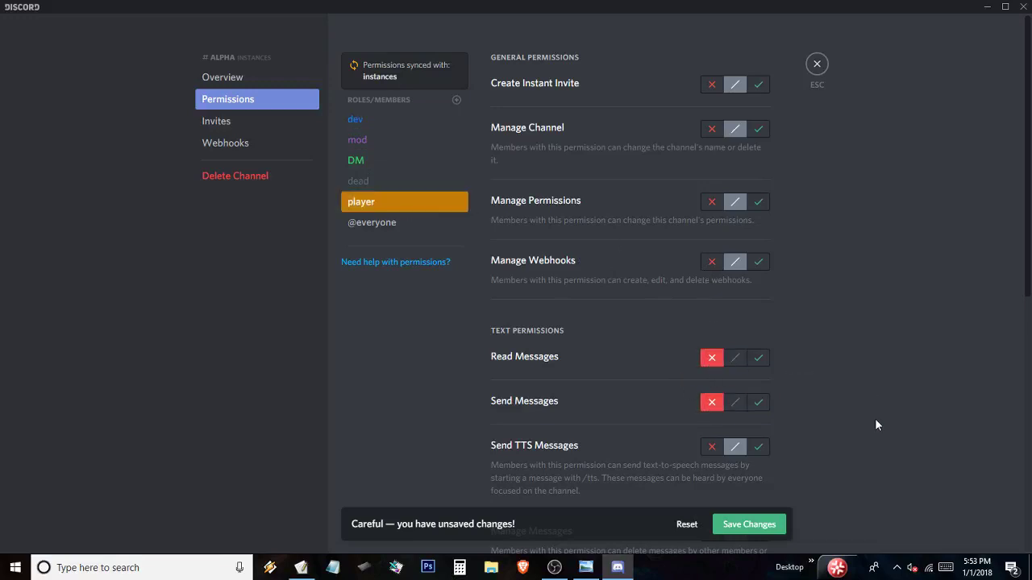
pyautogui.click(763, 526)
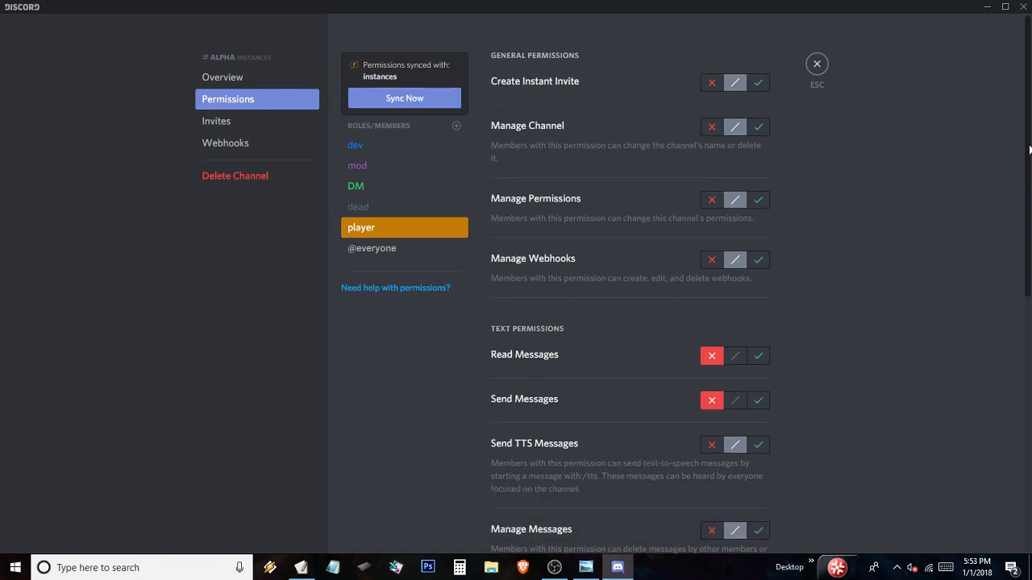
pyautogui.moveTo(1029, 149); pyautogui.dragTo(1030, 107)
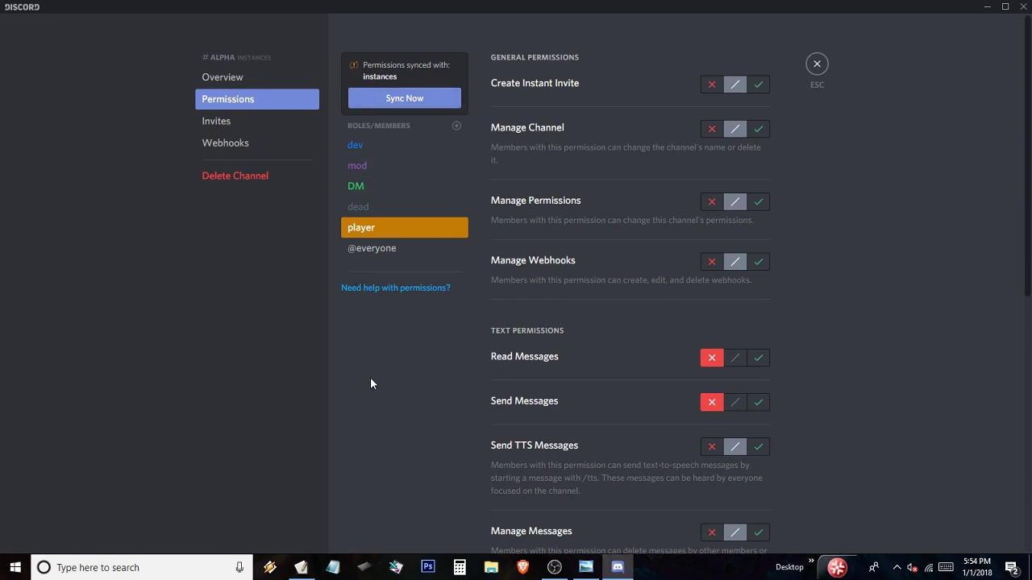
pyautogui.click(818, 65)
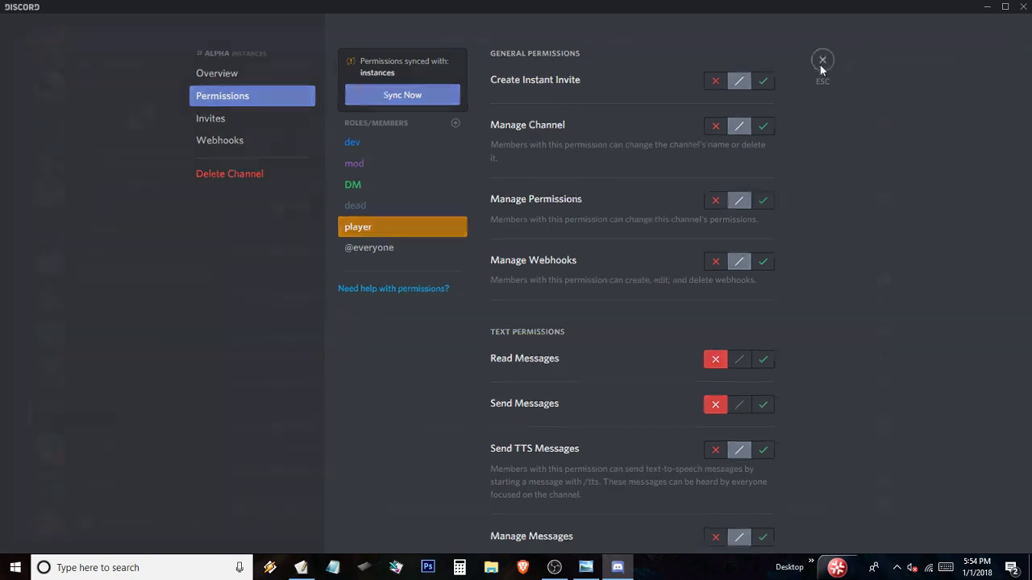
# Step: Switch to the Microsoft Works notes, go through the topics from Rolling Dice to !help, and close the document
pyautogui.click(300, 567)
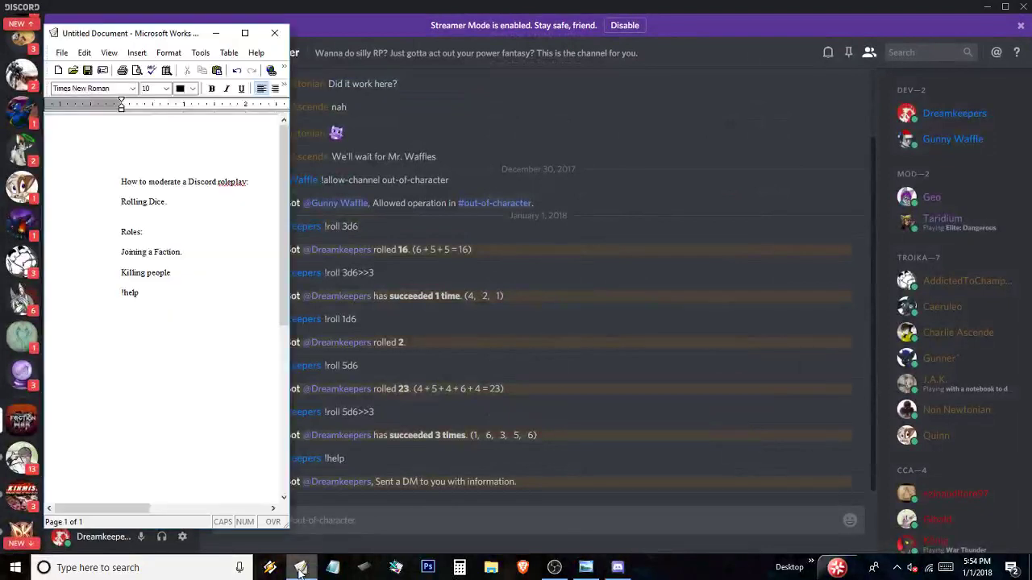
pyautogui.click(169, 201)
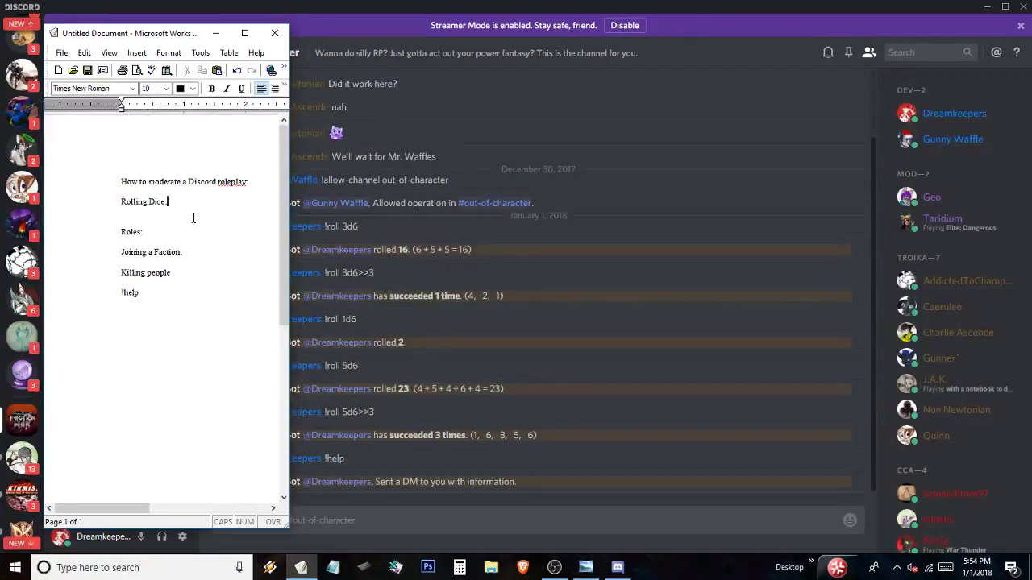
pyautogui.click(169, 229)
pyautogui.click(193, 253)
pyautogui.click(175, 275)
pyautogui.click(150, 291)
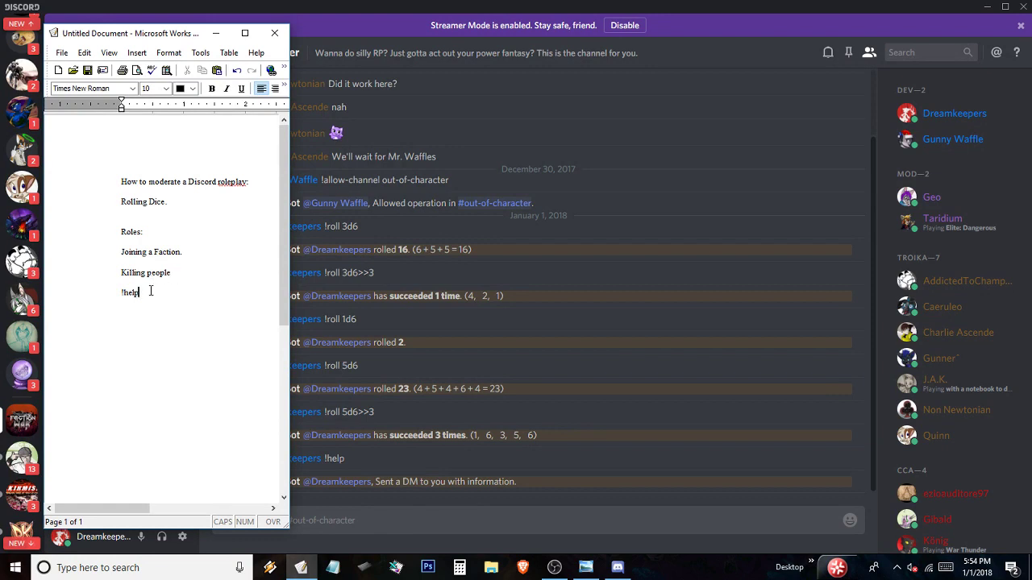
pyautogui.click(274, 33)
pyautogui.click(556, 326)
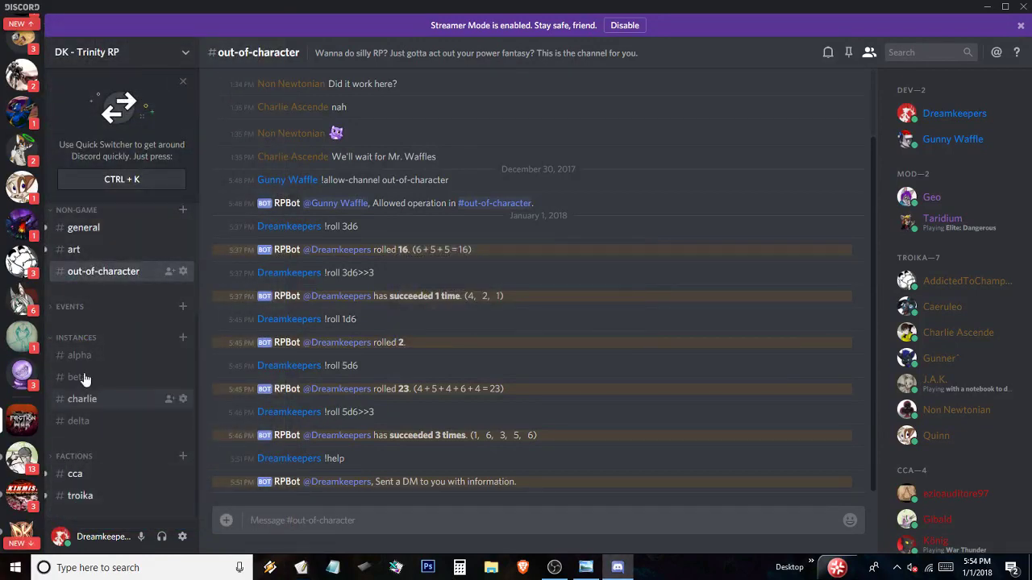
# Step: Collapse the INSTANCES category and look back through the out-of-character channel's message history
pyautogui.click(51, 337)
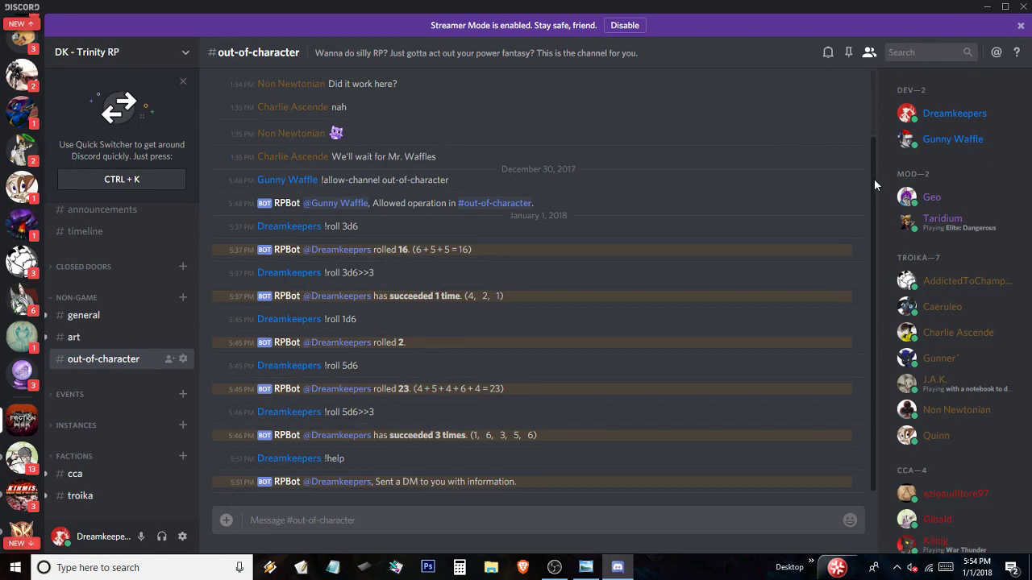
pyautogui.moveTo(873, 179); pyautogui.dragTo(907, 91)
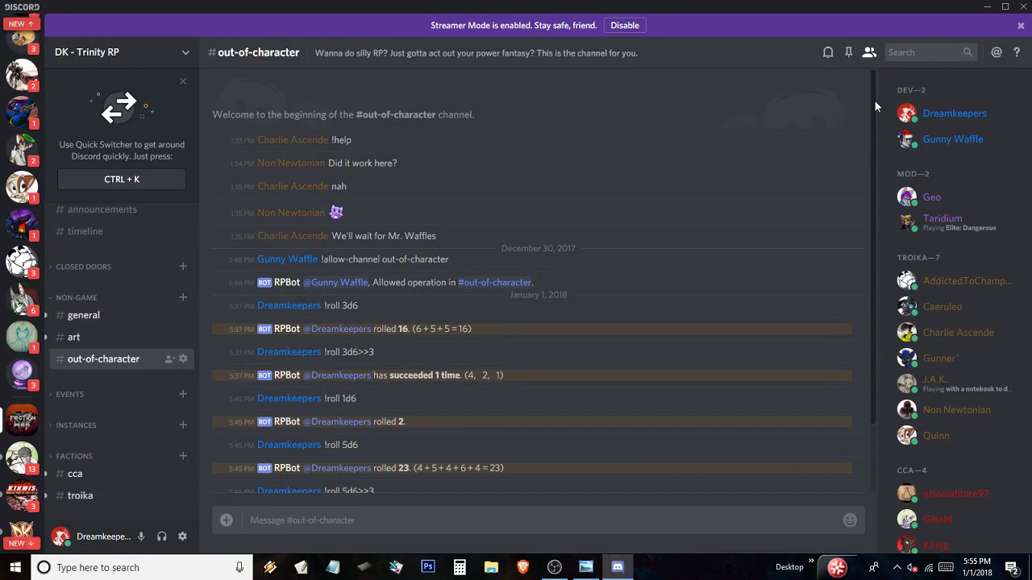
pyautogui.moveTo(874, 101); pyautogui.dragTo(868, 196)
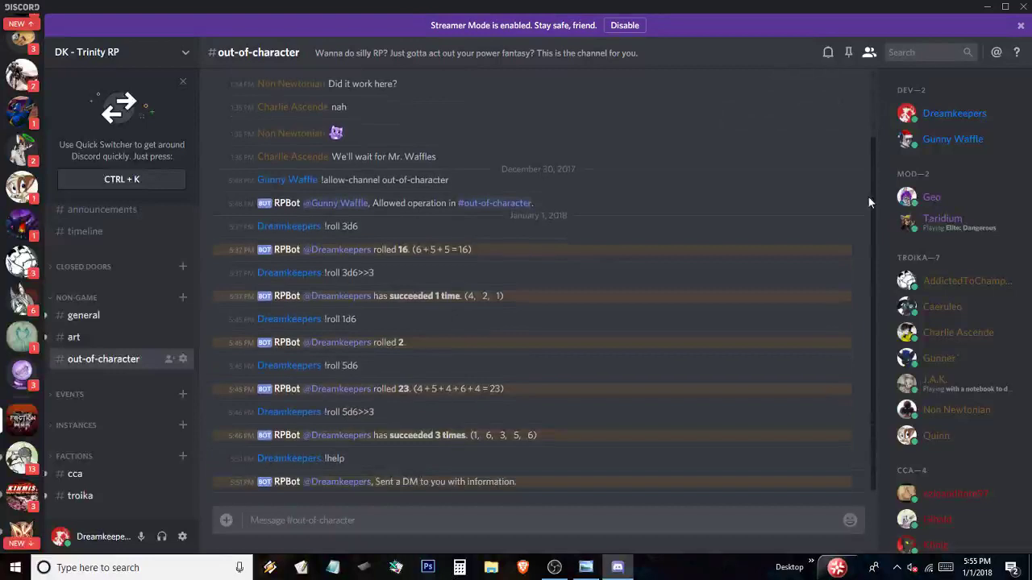